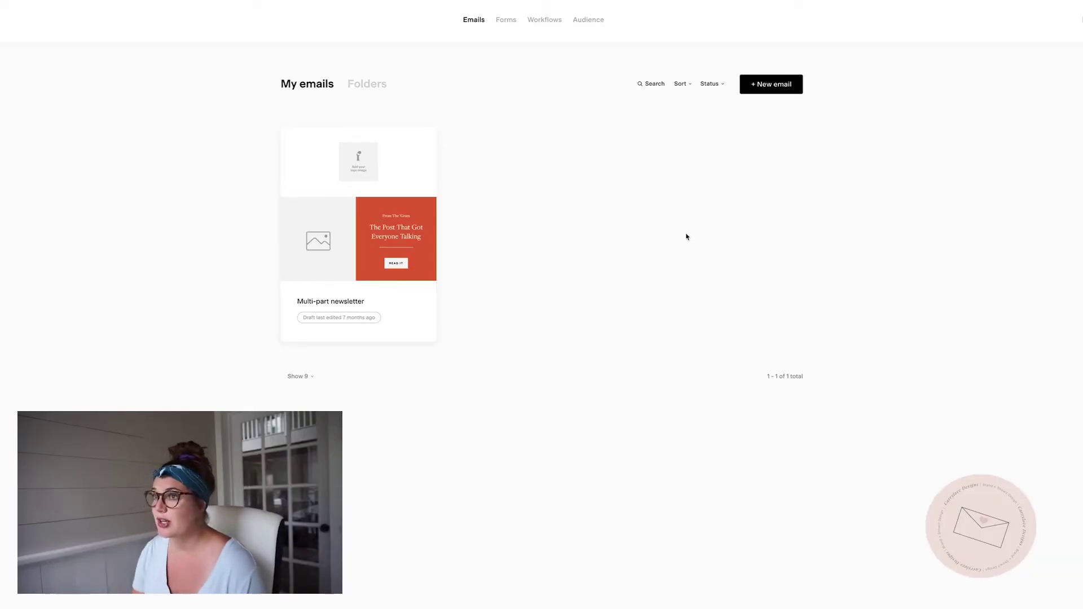
- In account Branding, add light green #cfed96 as the first brand colour
click(1075, 25)
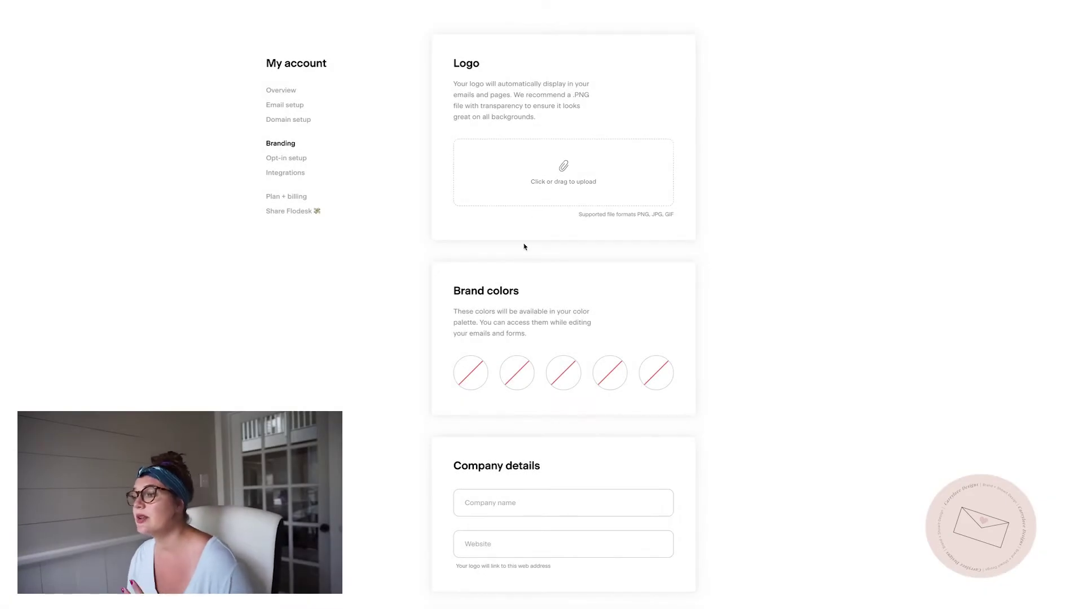
click(472, 375)
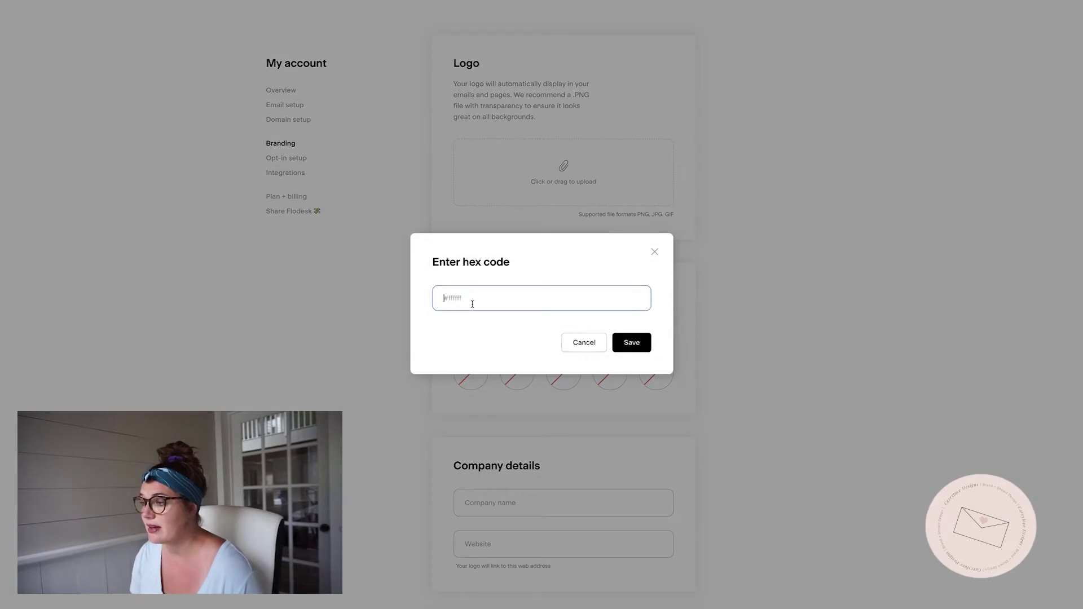
text(#cfed)
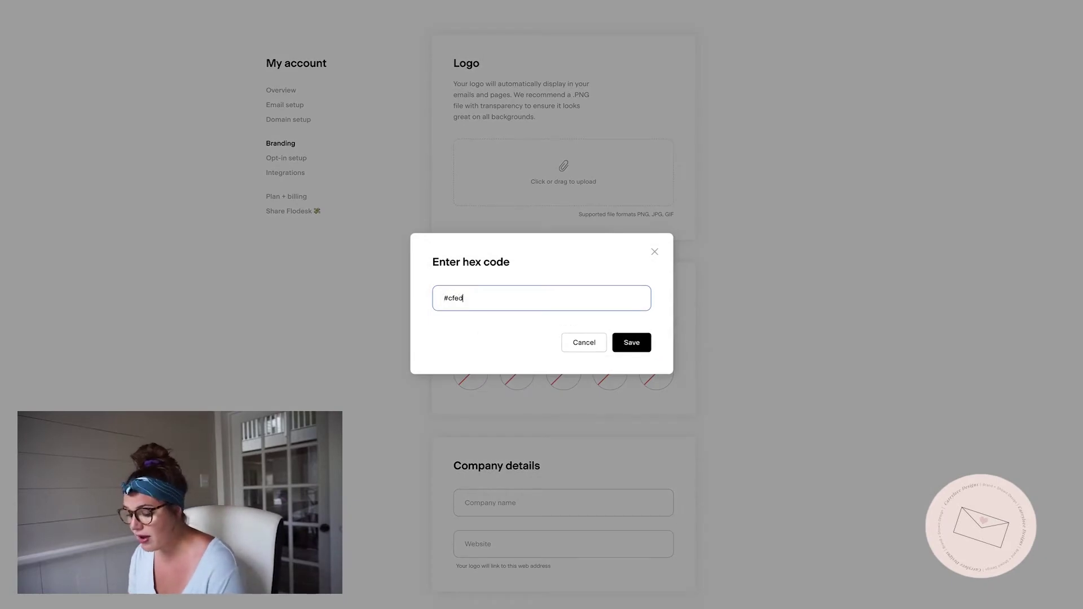
text(96)
key(Return)
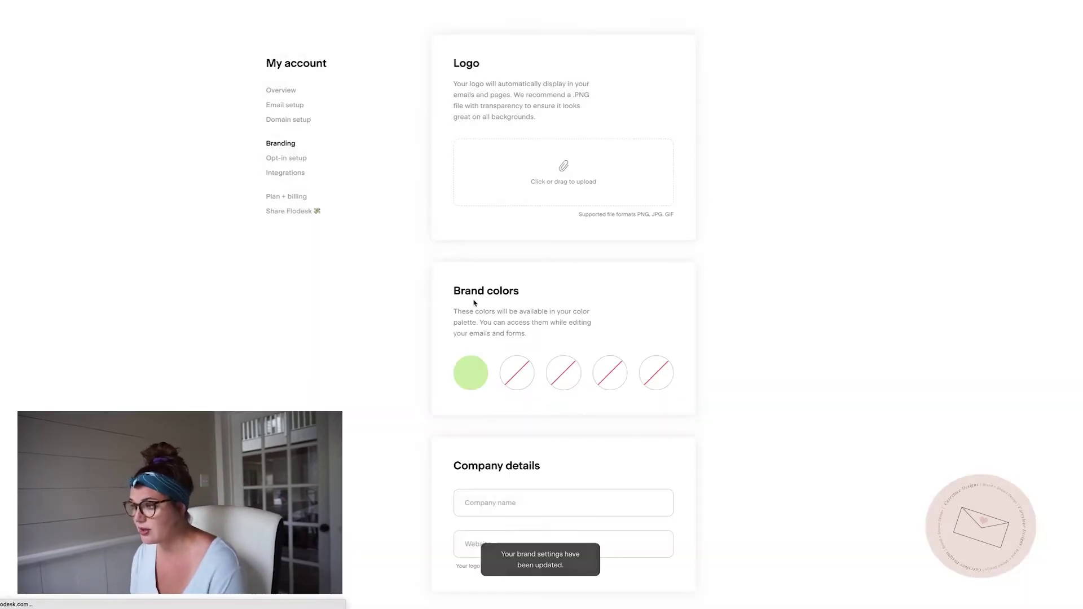
- Add blue #123dff as the second brand colour, replacing a mistyped invalid hex
click(515, 379)
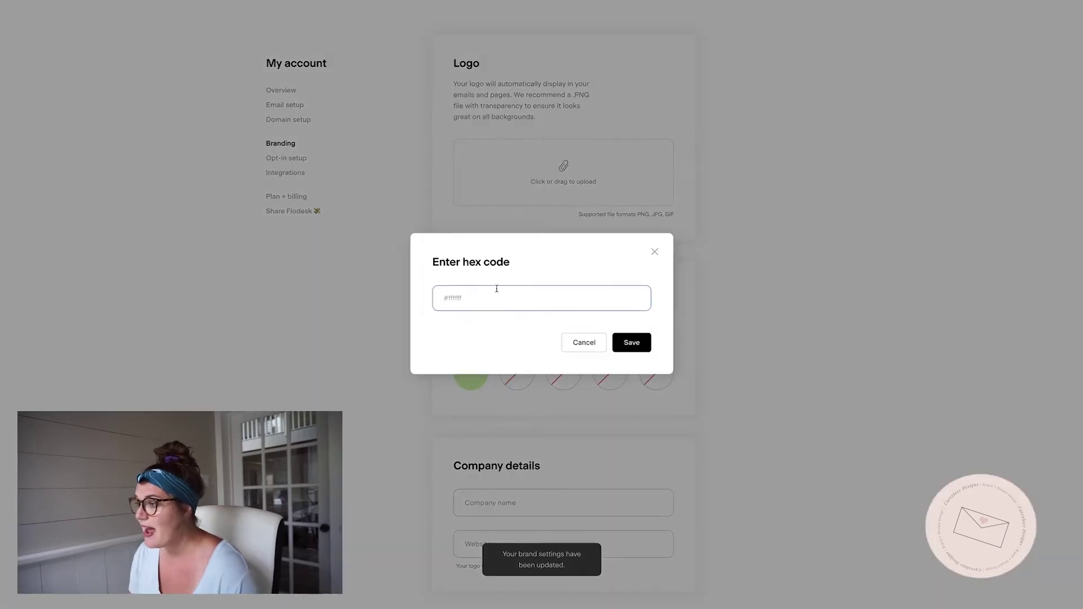
text(#hed098)
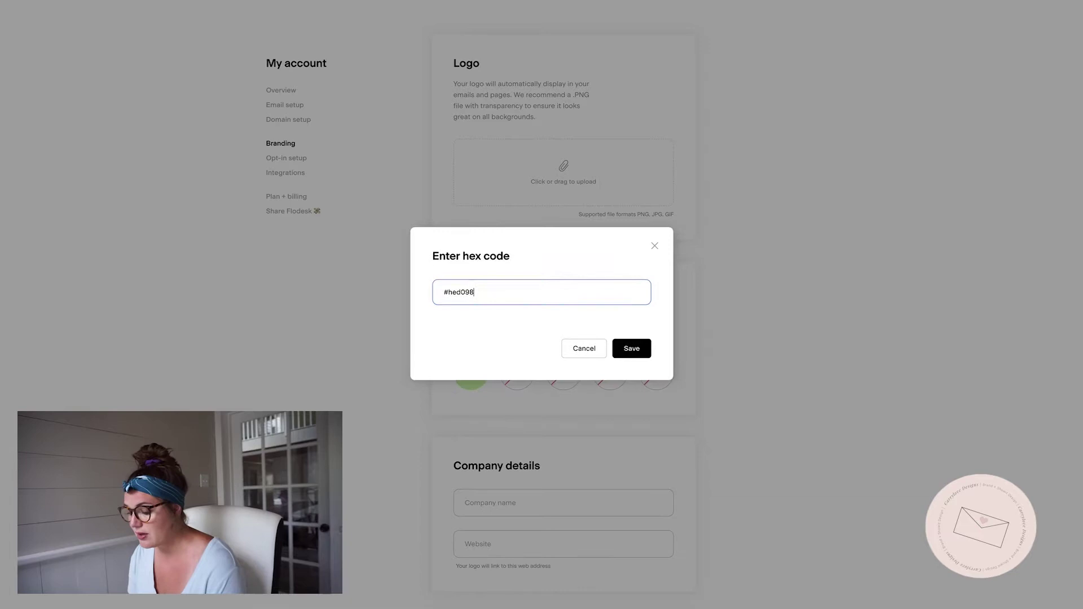
key(Return)
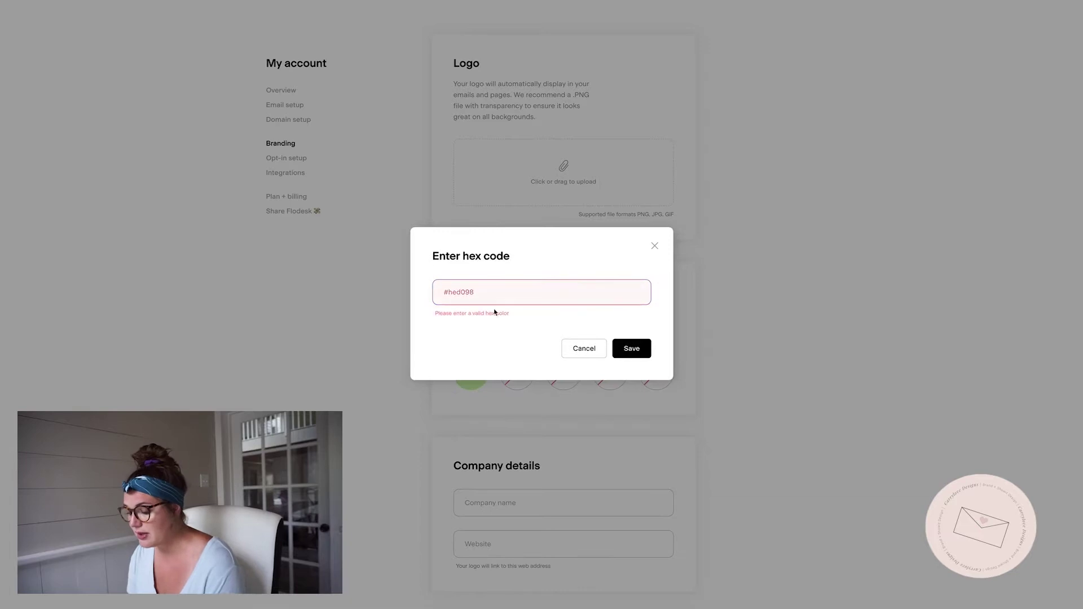
triple_click(488, 300)
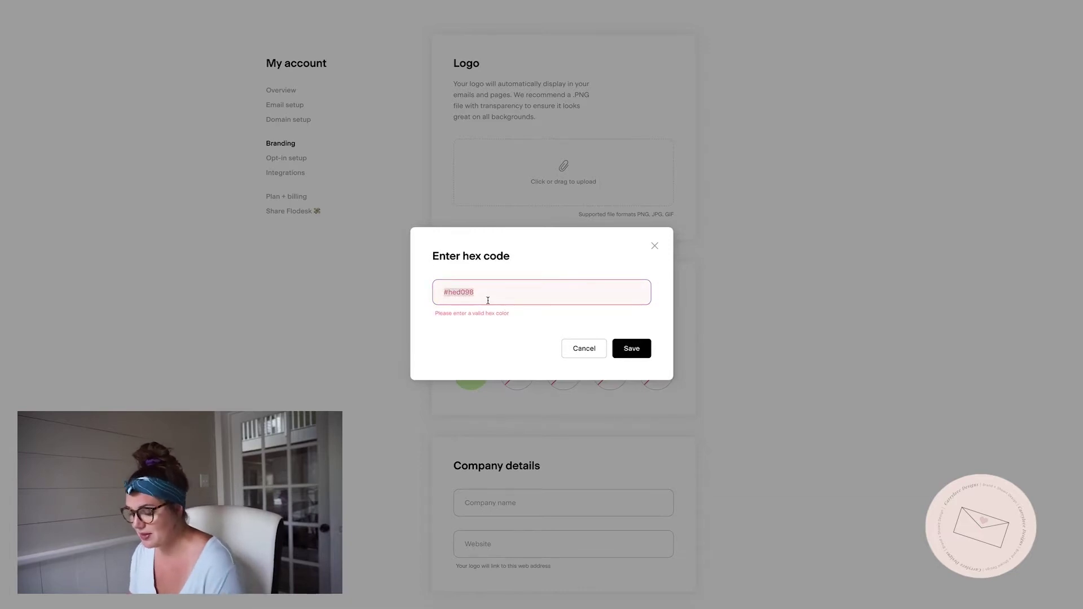
text(#123dff)
key(Return)
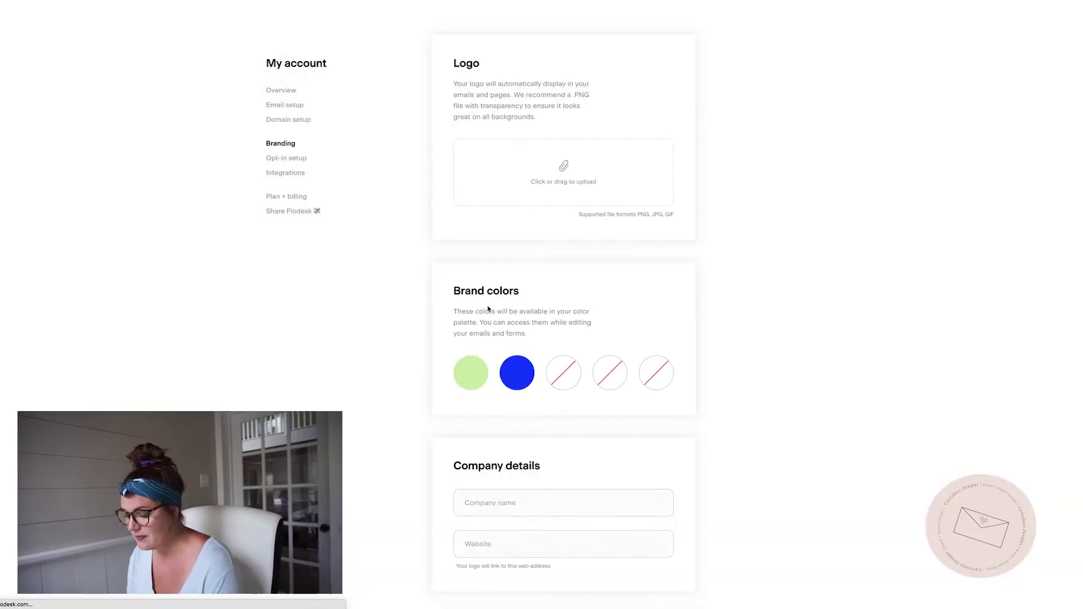
- Look through Branding and the Instagram link dialog without changes, then go to Email setup
scroll(529, 428, down, 5)
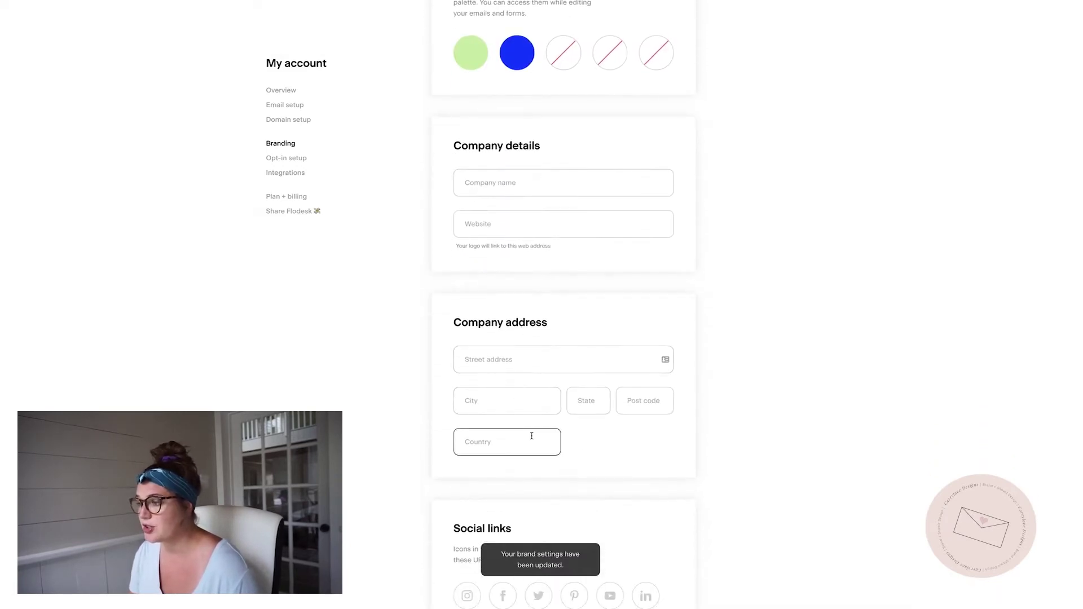
scroll(532, 434, down, 2)
scroll(532, 440, down, 3)
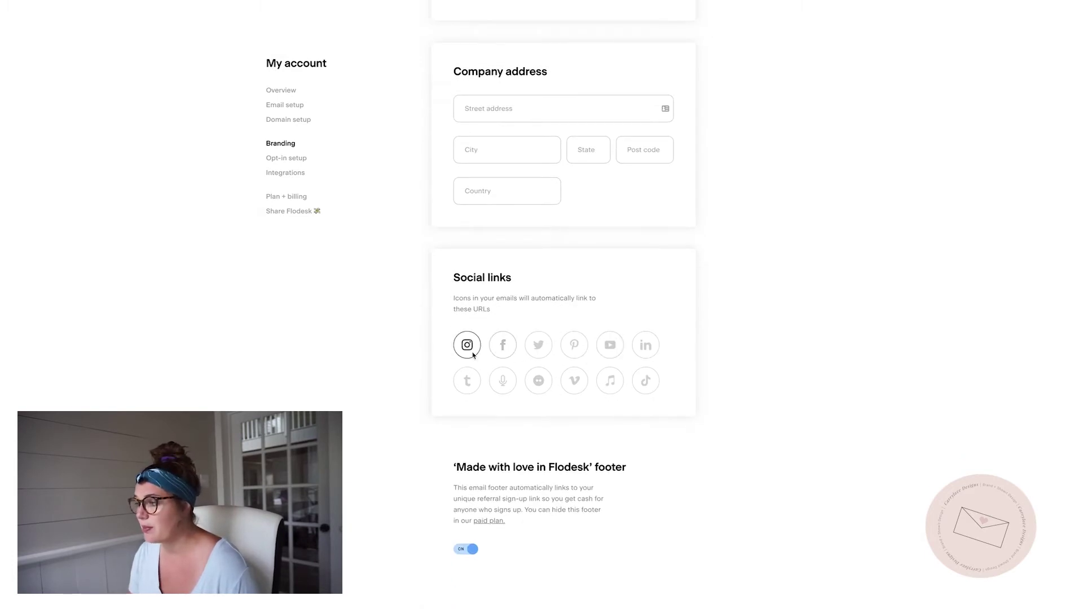
click(472, 354)
key(Return)
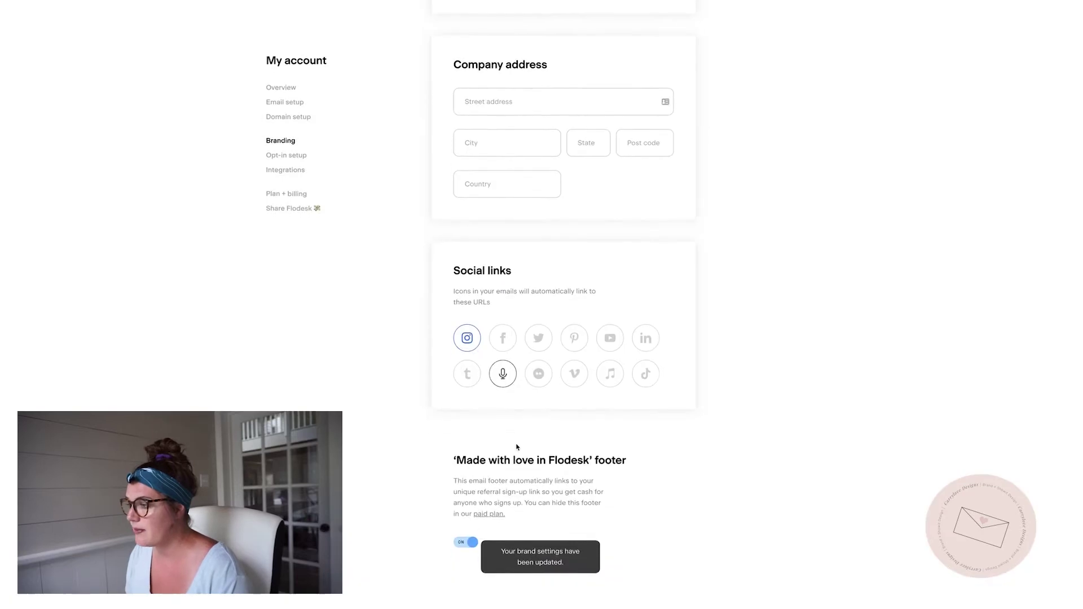
scroll(502, 319, up, 6)
scroll(504, 317, up, 5)
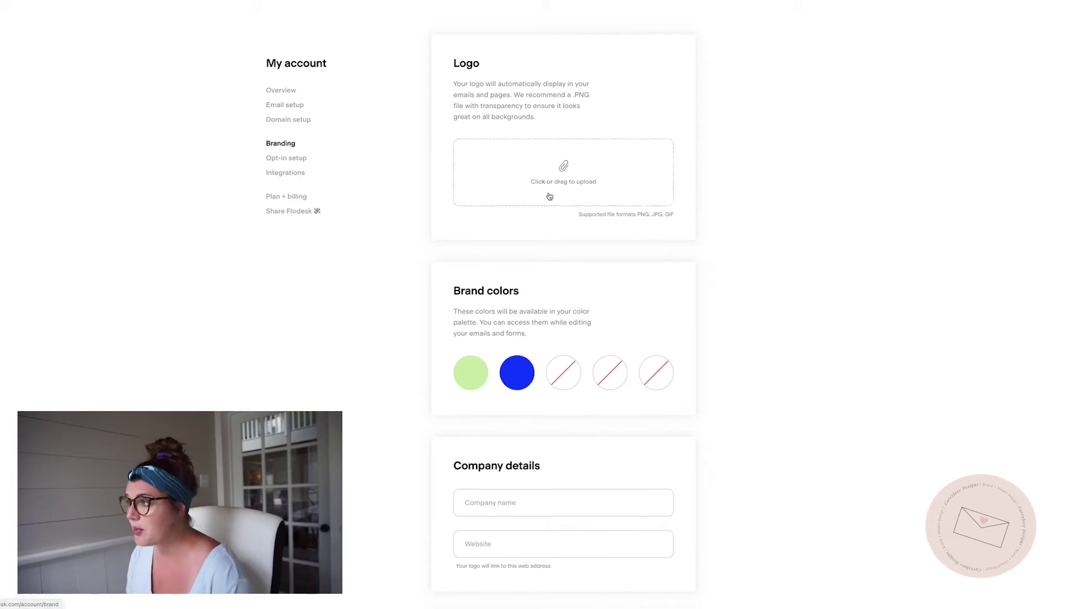
click(300, 110)
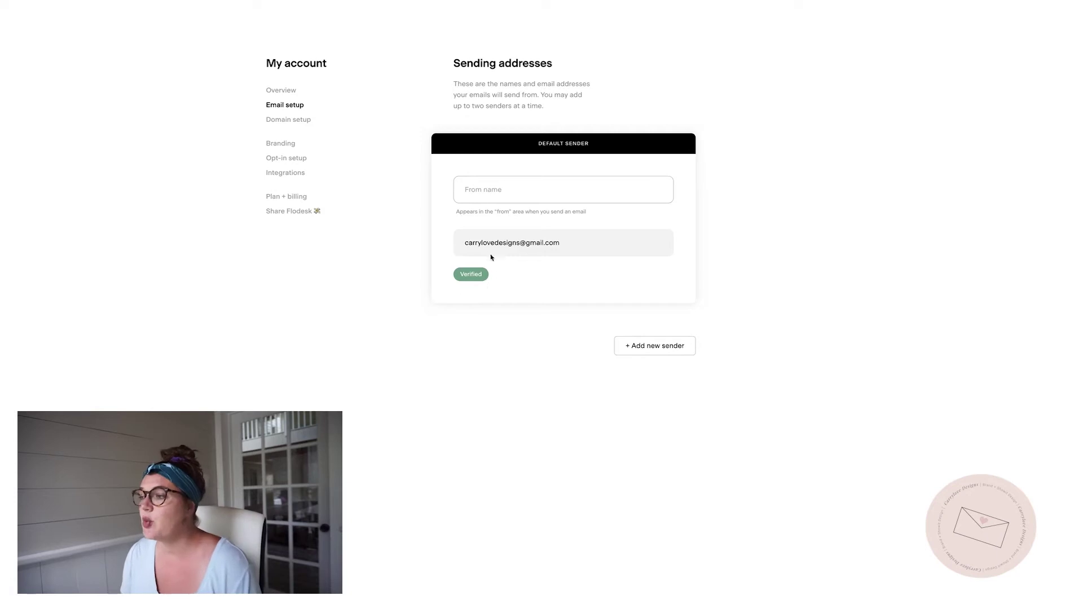
- Check Domain setup, which reports gmail.com unverifiable, then view the account Overview
click(288, 128)
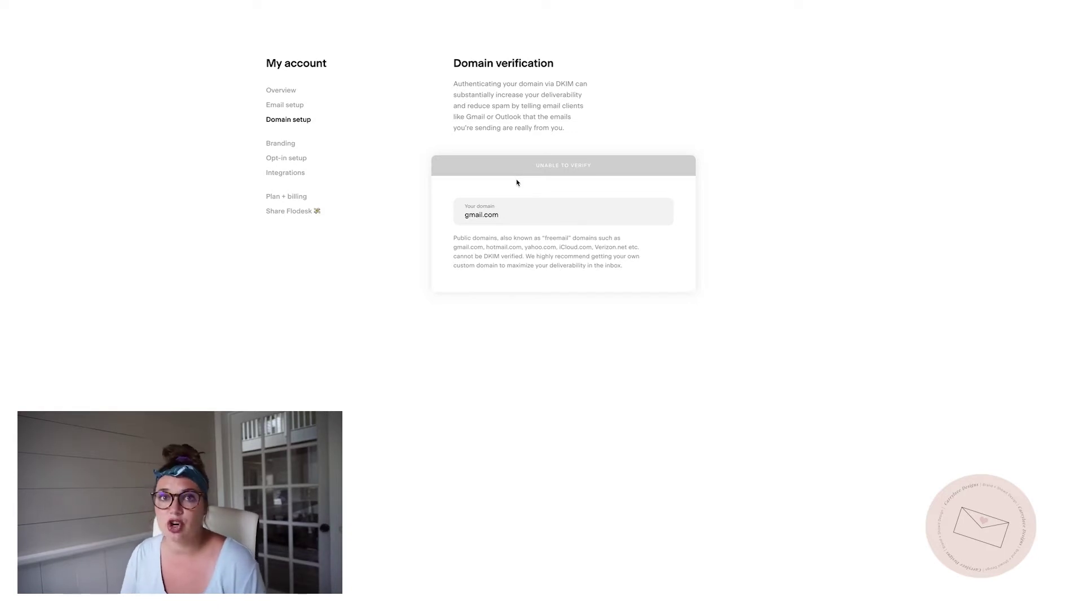
click(279, 93)
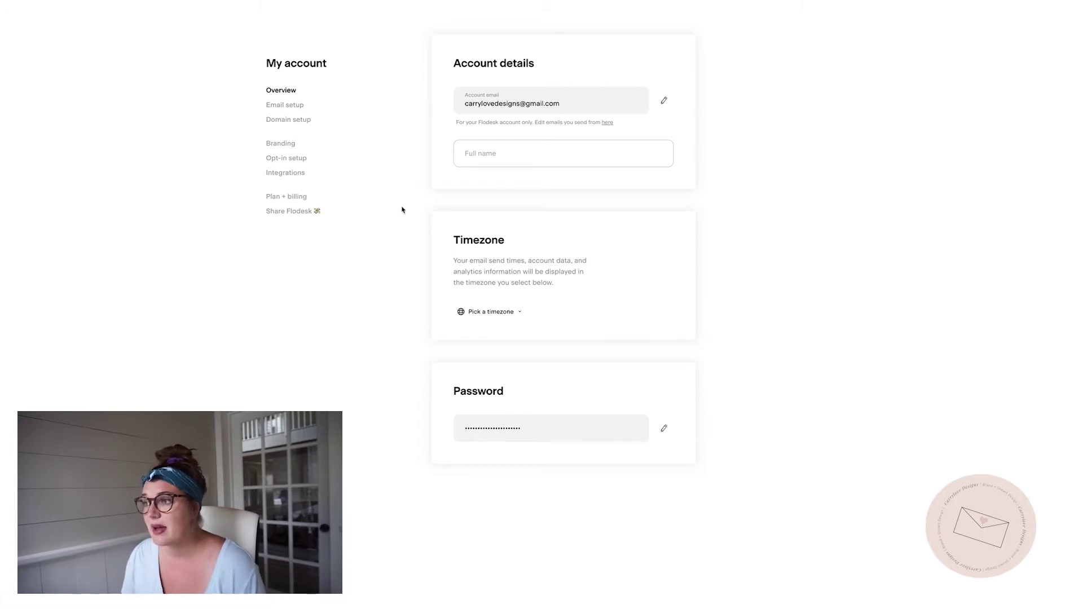
- Review the Opt-in setup email and thank-you page previews, then go back and open Audience
click(295, 161)
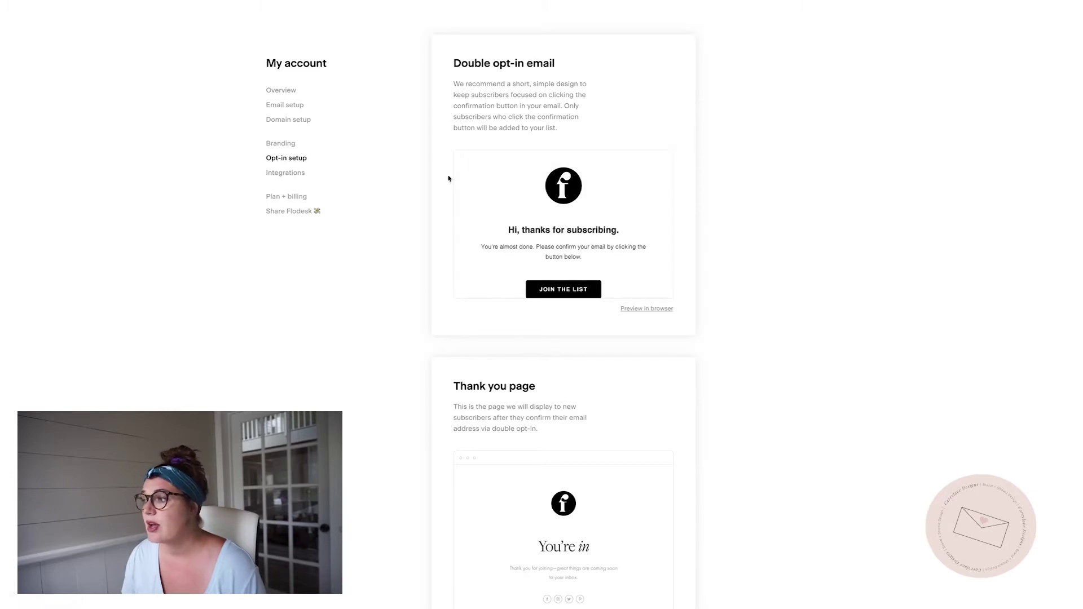
scroll(549, 280, down, 2)
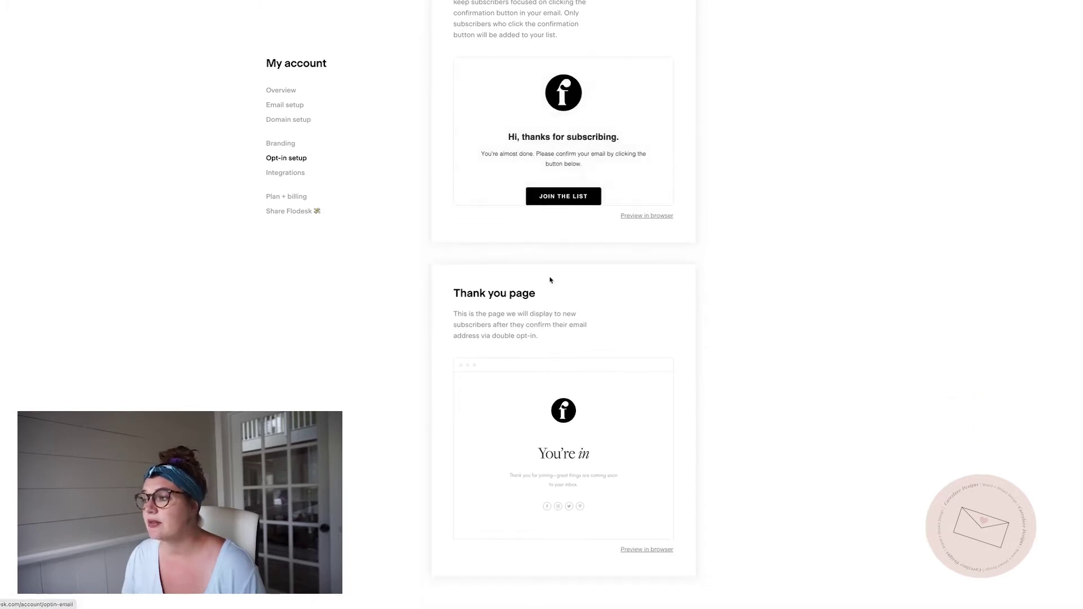
mouse_move(603, 426)
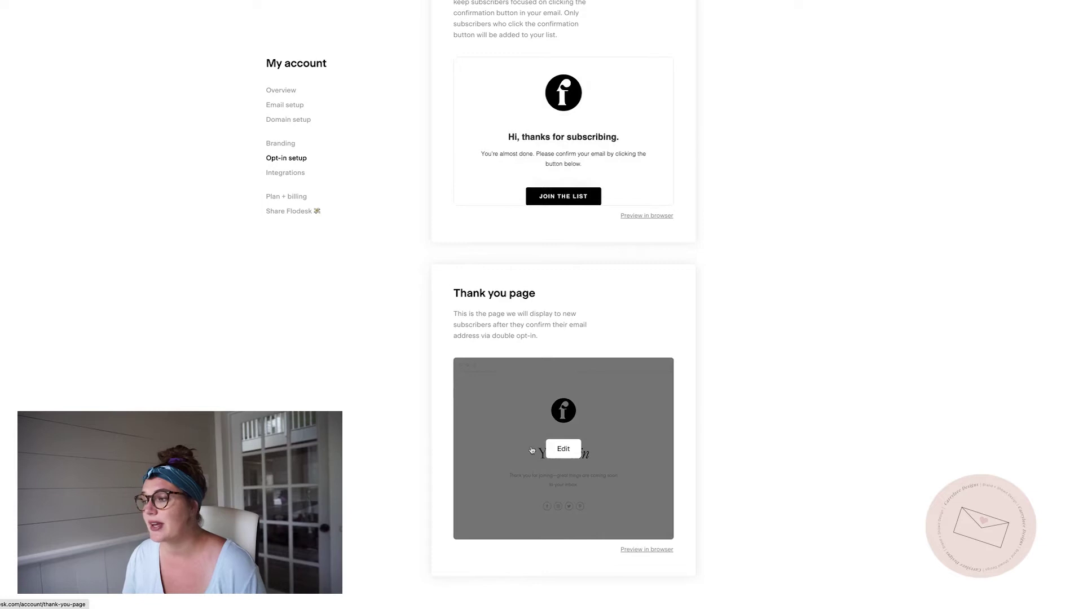
scroll(532, 449, down, 1)
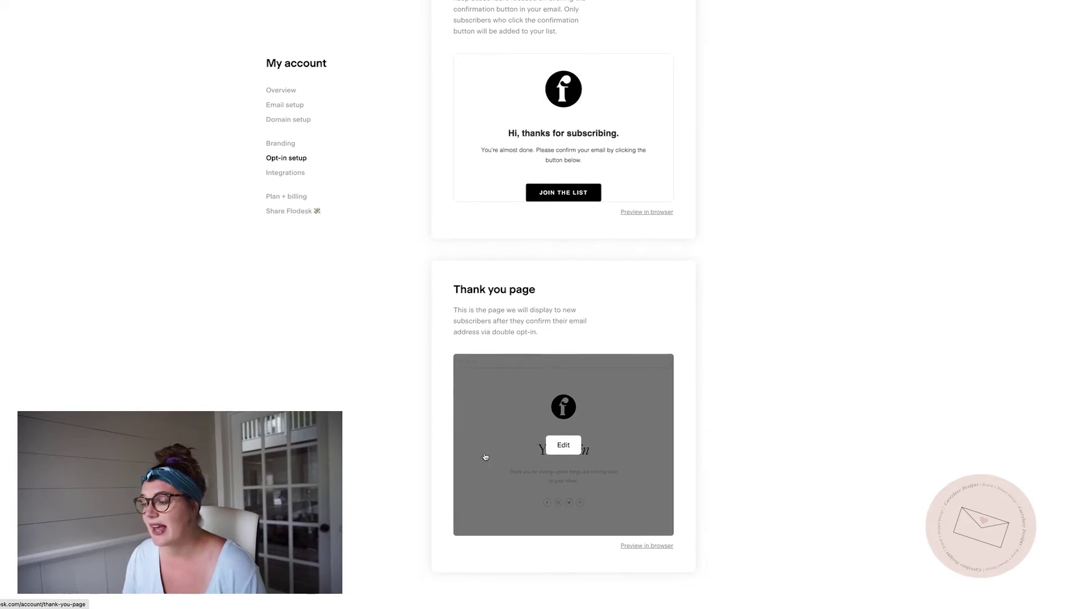
scroll(439, 364, up, 1)
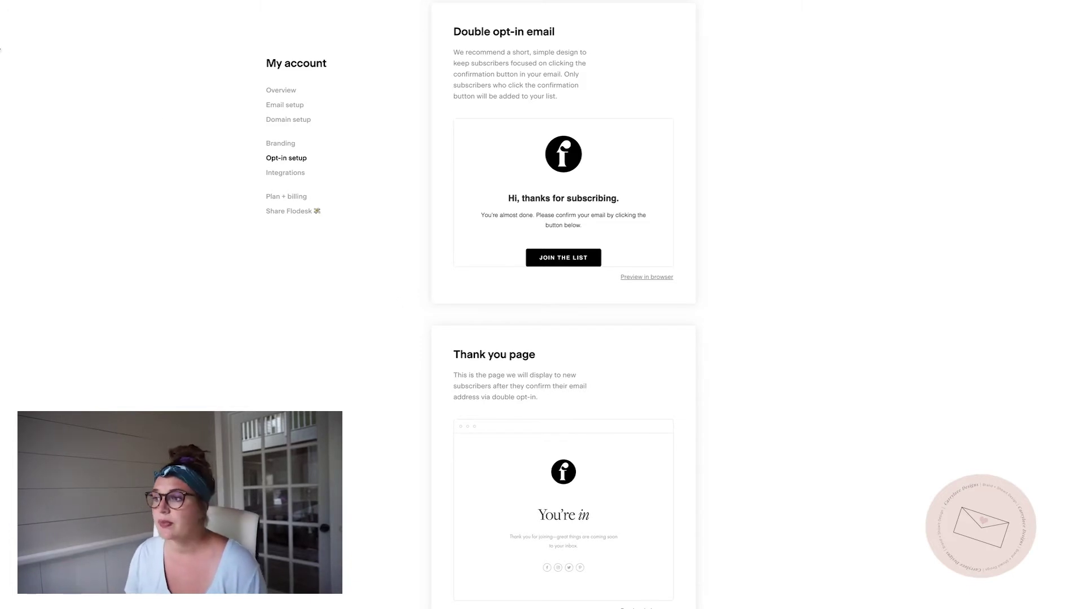
key(alt+Left)
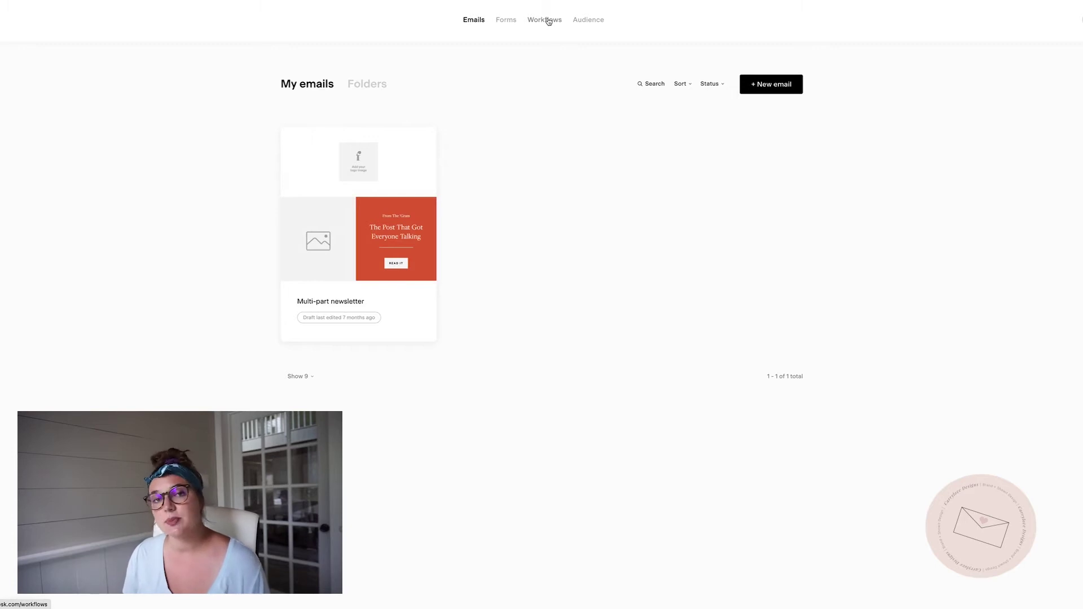
click(578, 21)
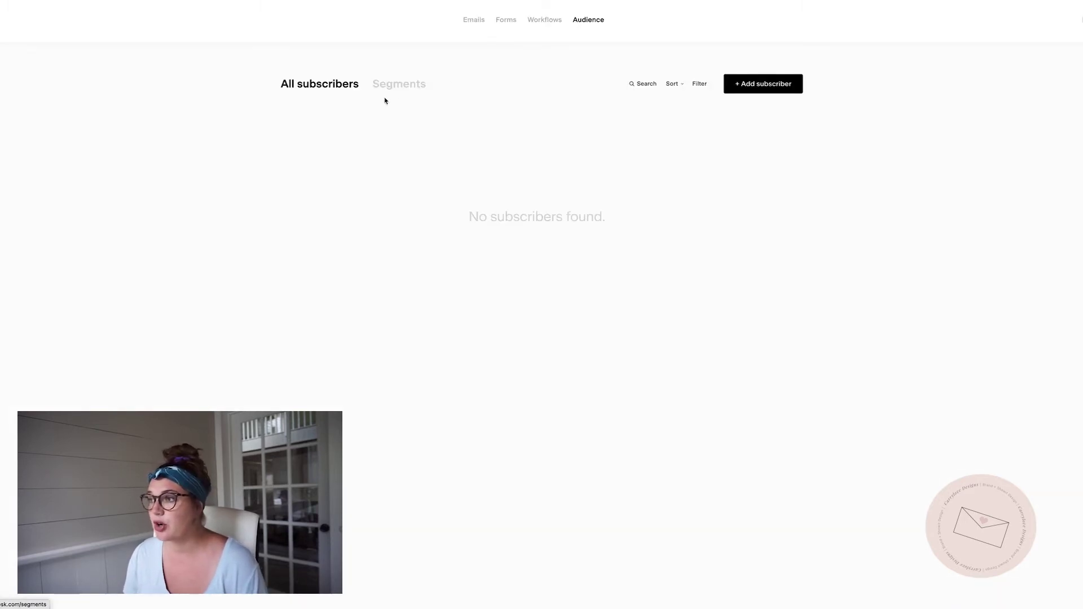
- Show the Segments tab, holding only All subscribers with 0 subscribers
click(407, 85)
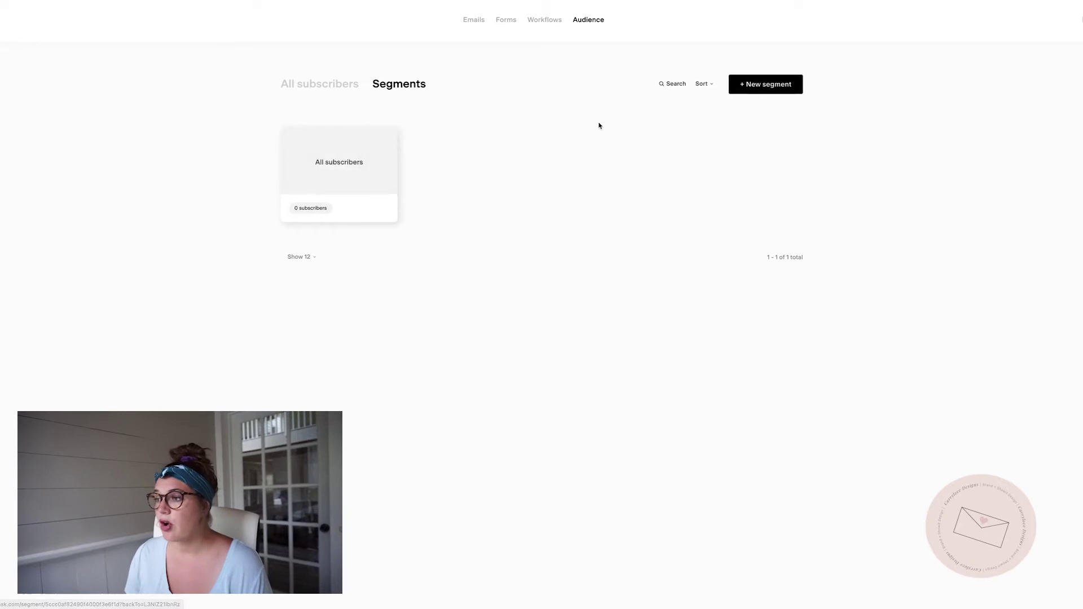
mouse_move(370, 169)
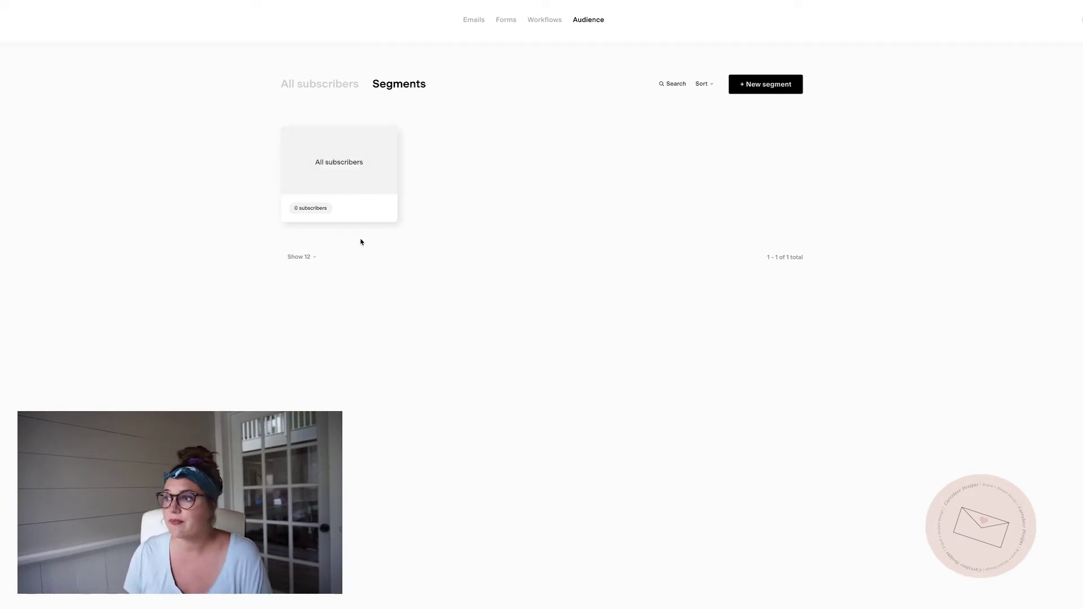
mouse_move(372, 211)
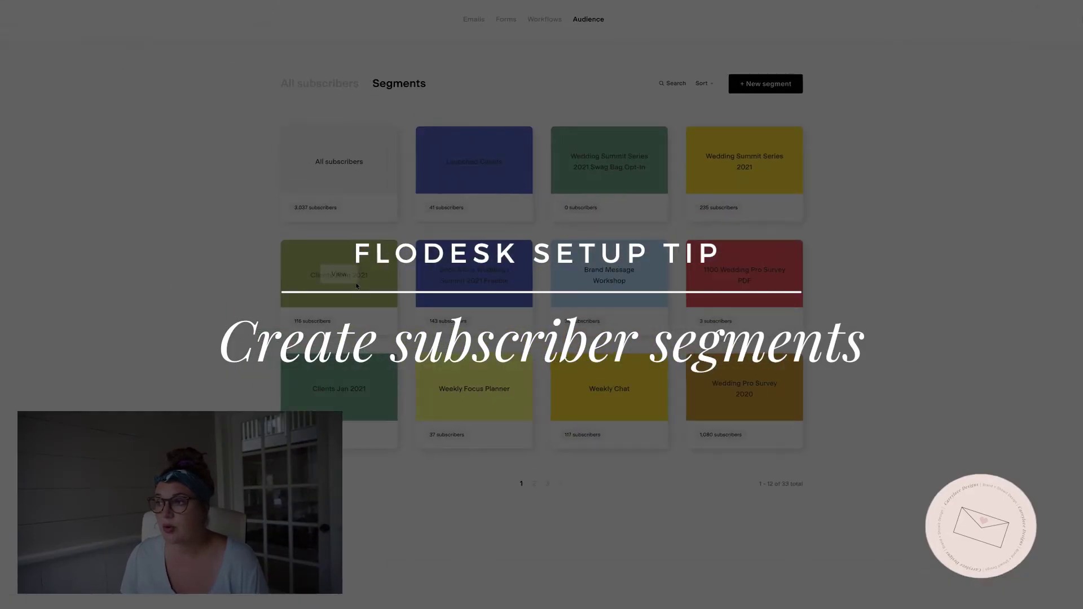
- Look over the existing segments, then show both Flodesk windows in Mission Control
mouse_move(517, 137)
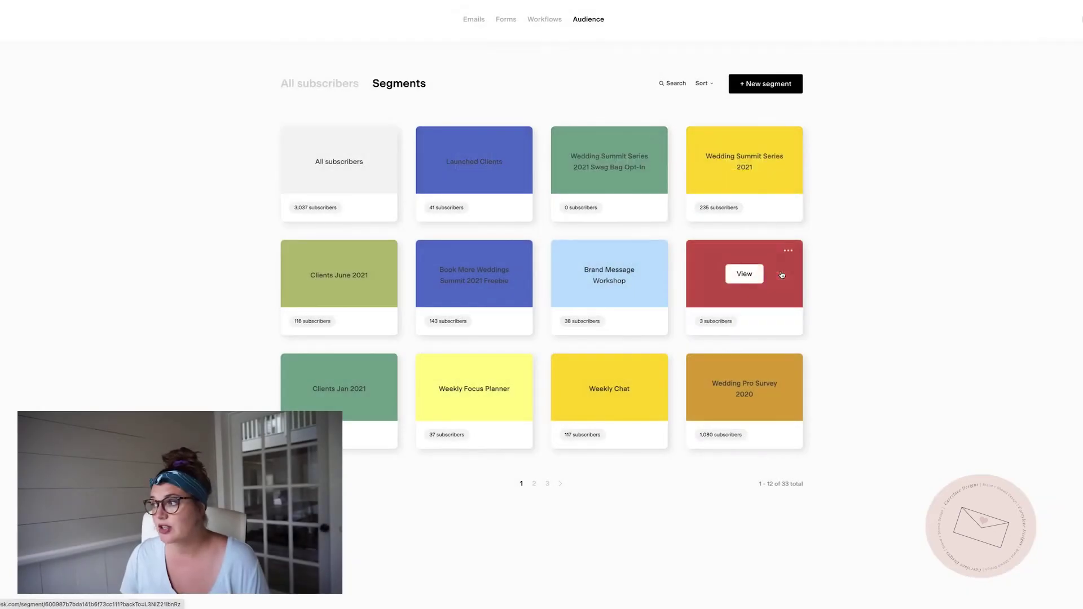
mouse_move(622, 269)
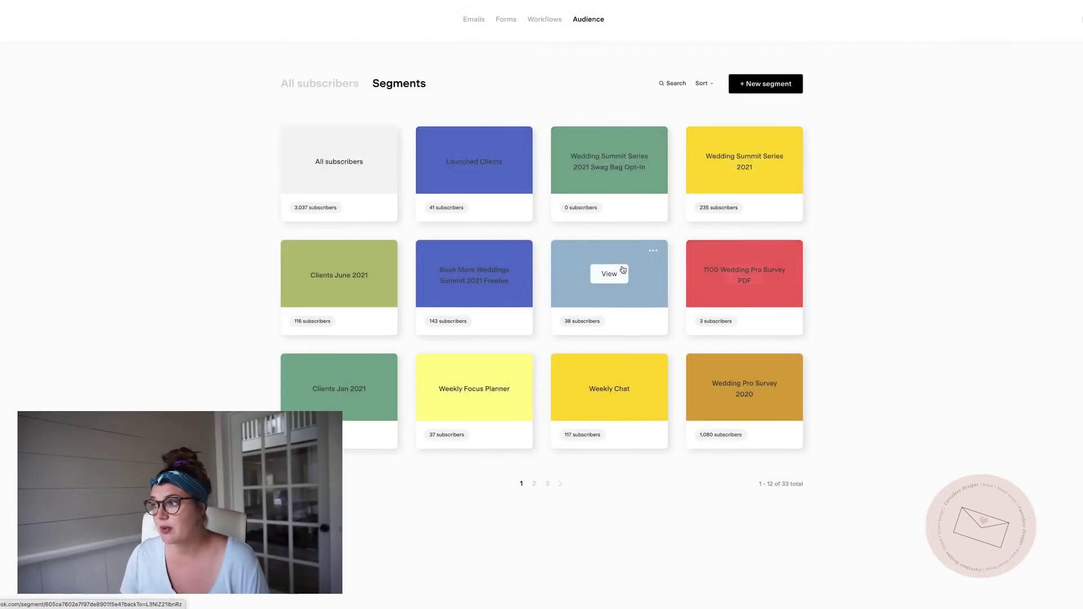
mouse_move(354, 291)
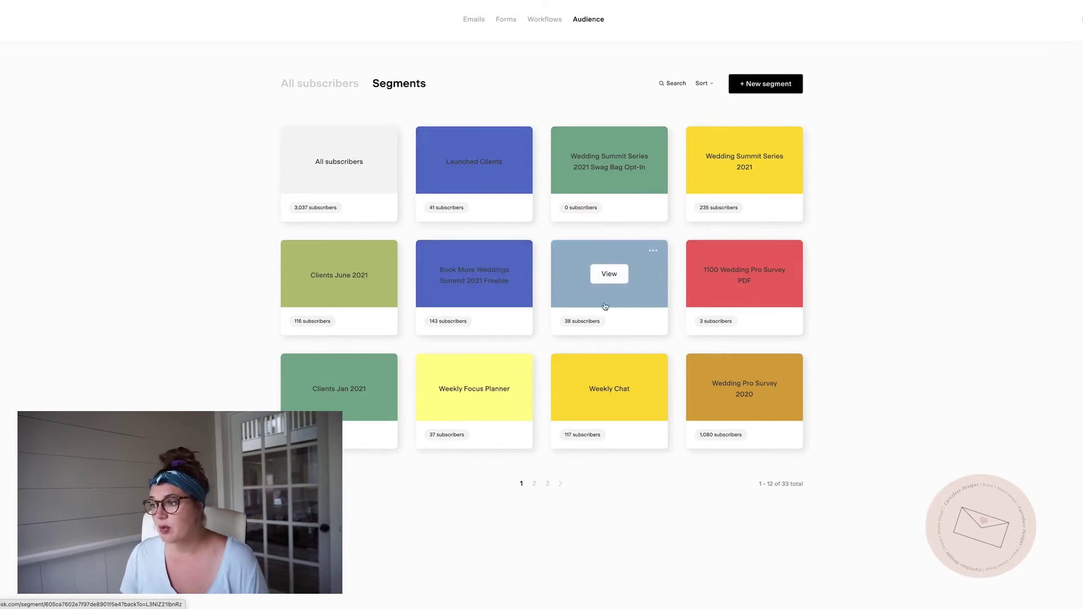
mouse_move(473, 395)
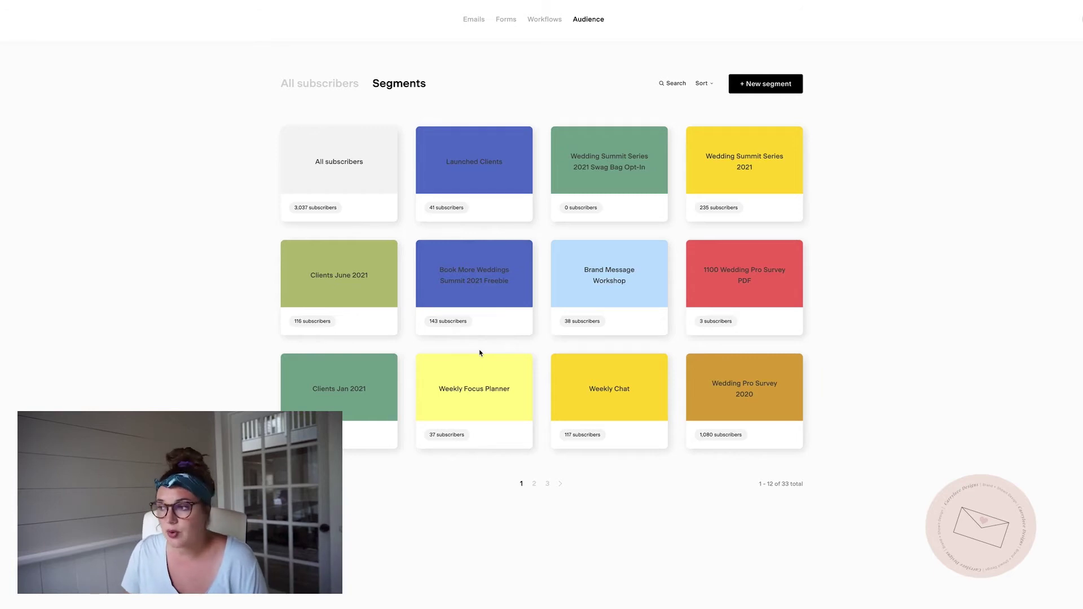
key(ctrl+Up)
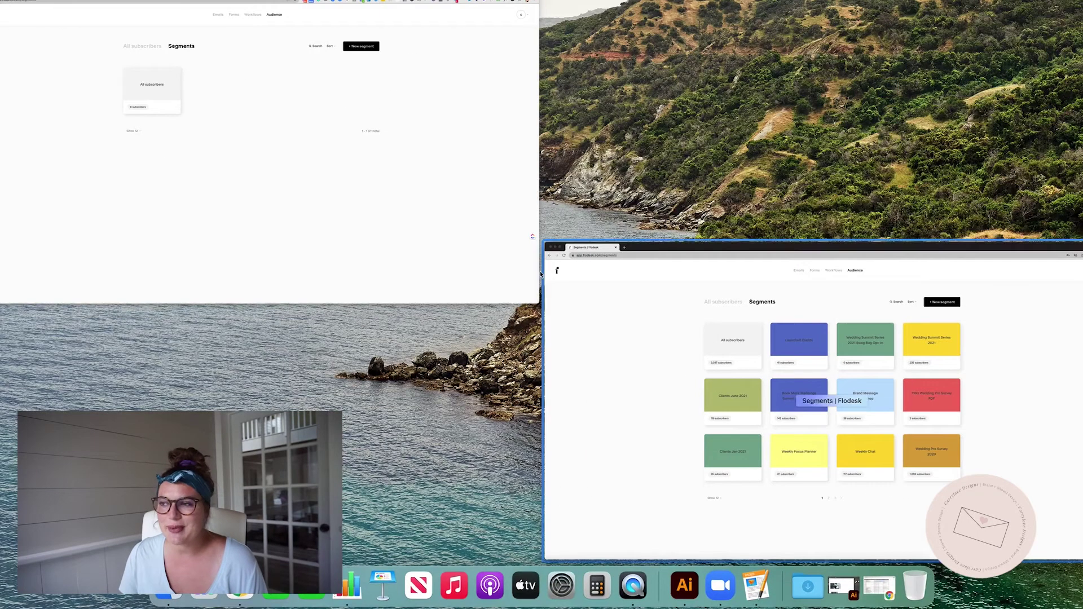
- In the empty account's window, create a red segment named 'Clients'
click(365, 189)
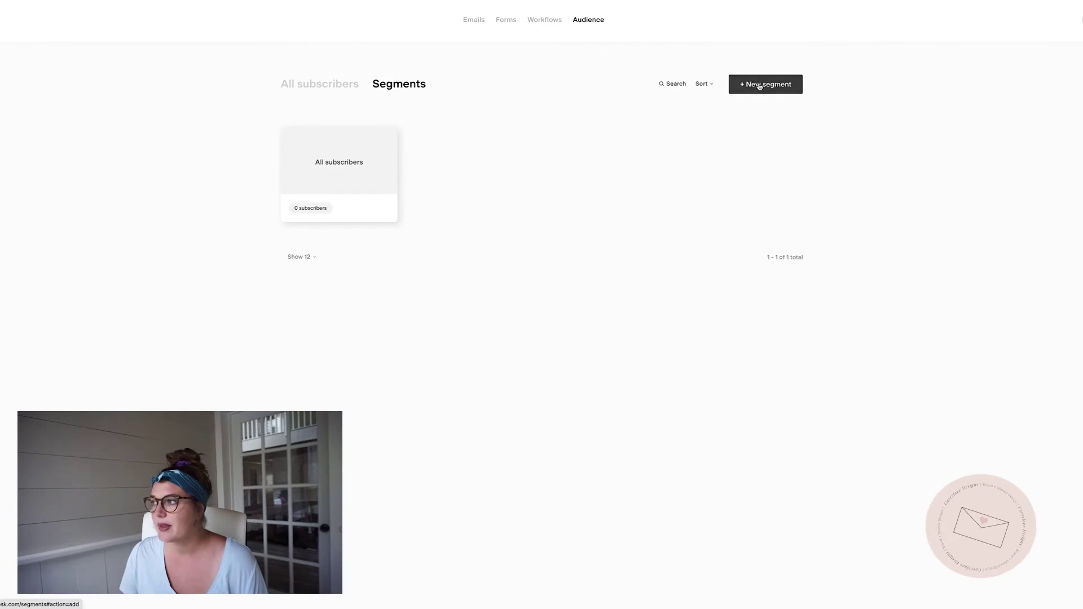
click(758, 86)
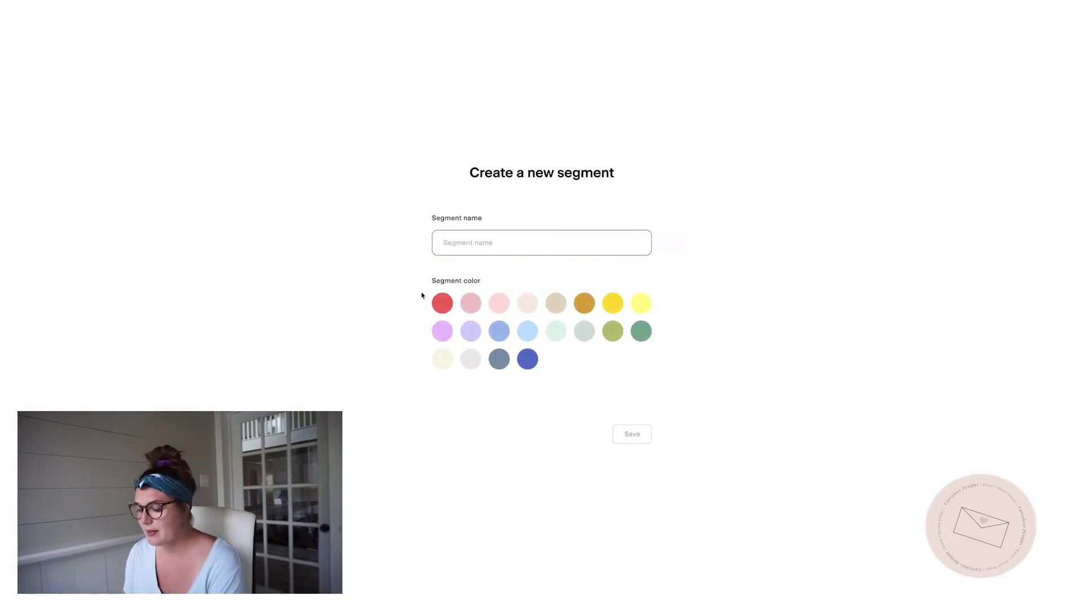
text(Clients)
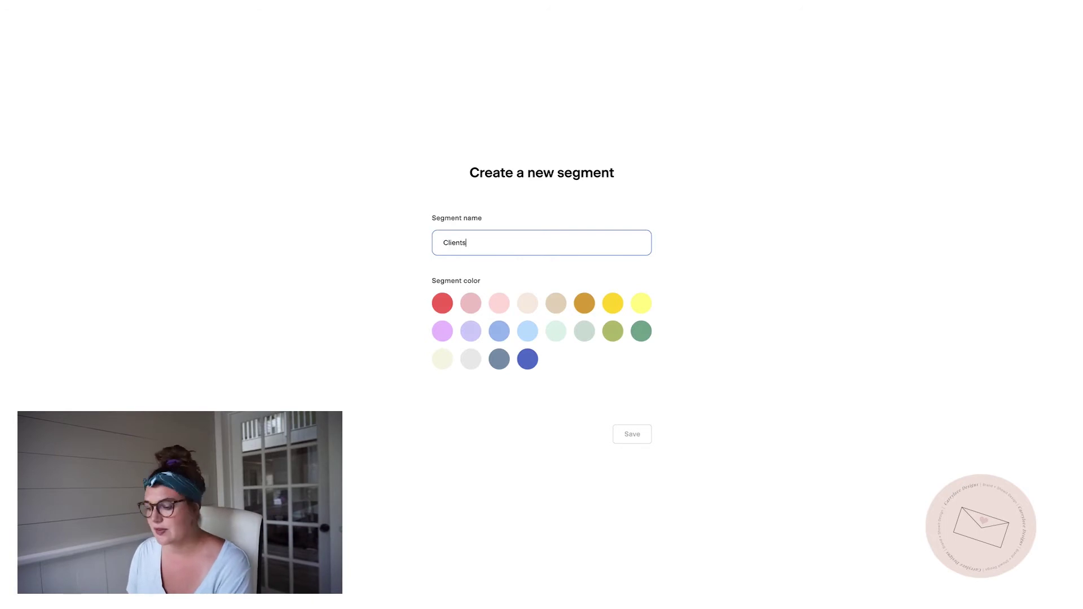
click(442, 305)
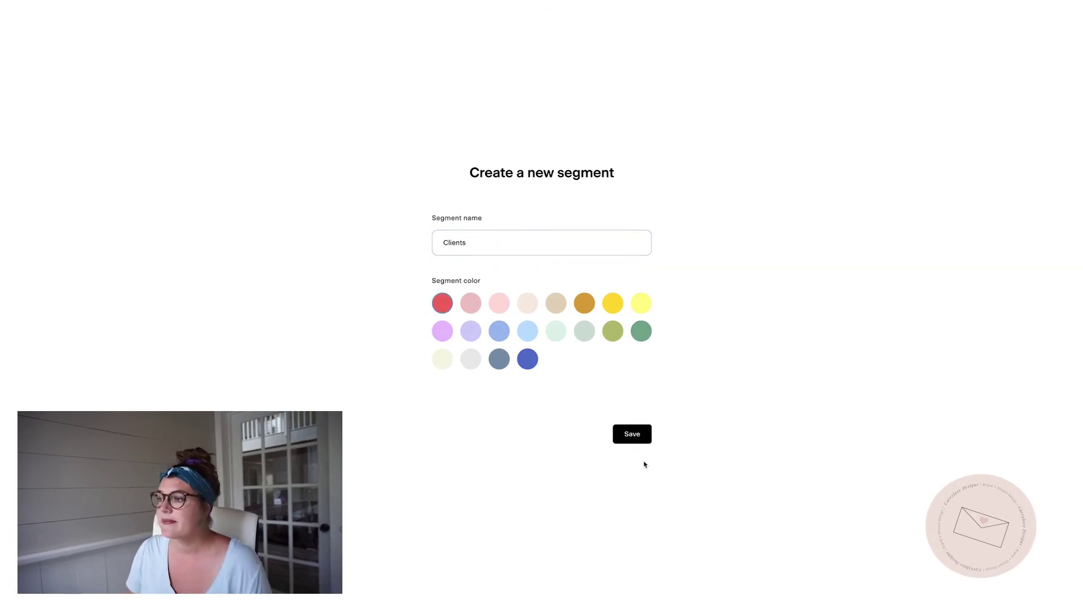
click(631, 434)
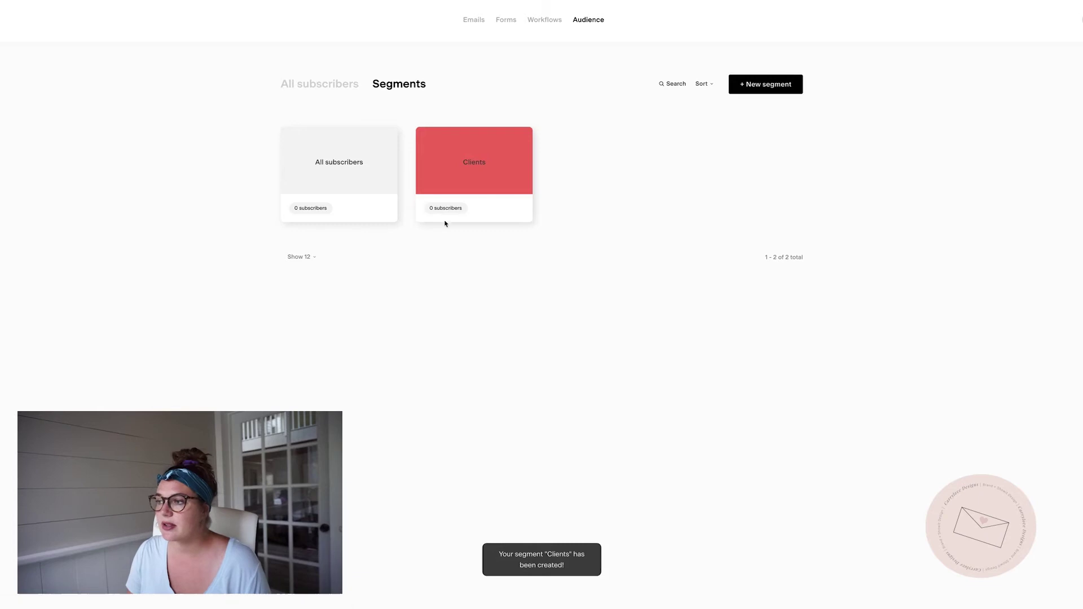
- Open the Clients segment, view the Add subscriber options, then go to Emails
click(469, 164)
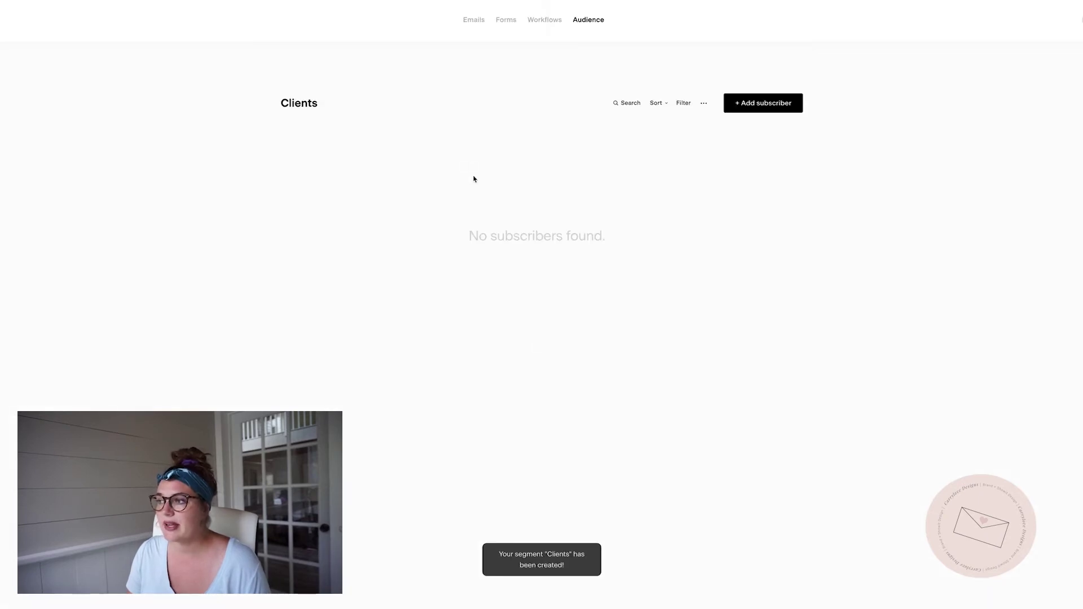
click(771, 106)
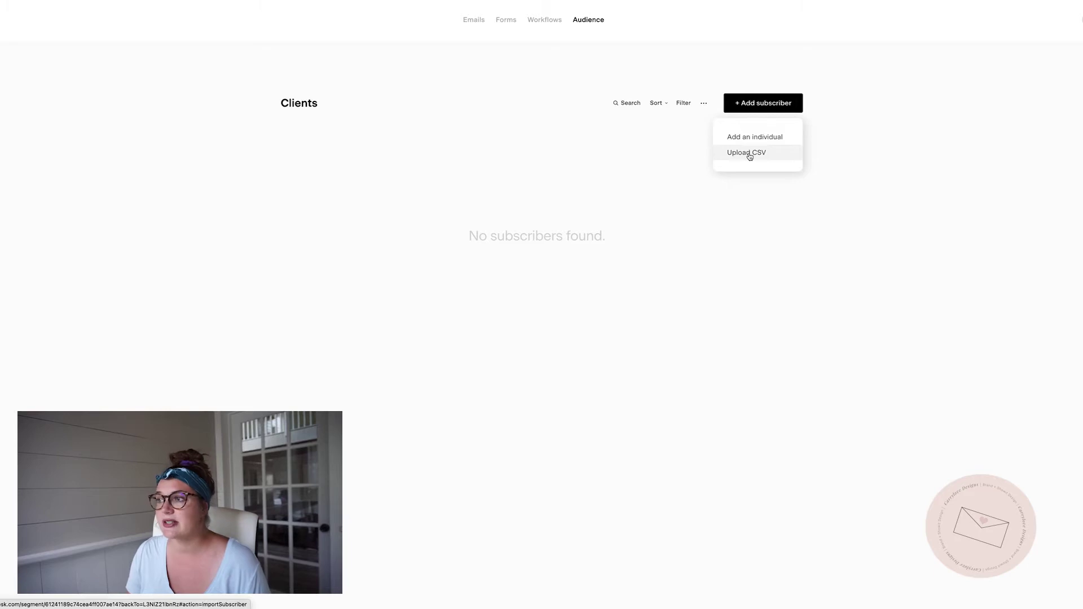
click(747, 153)
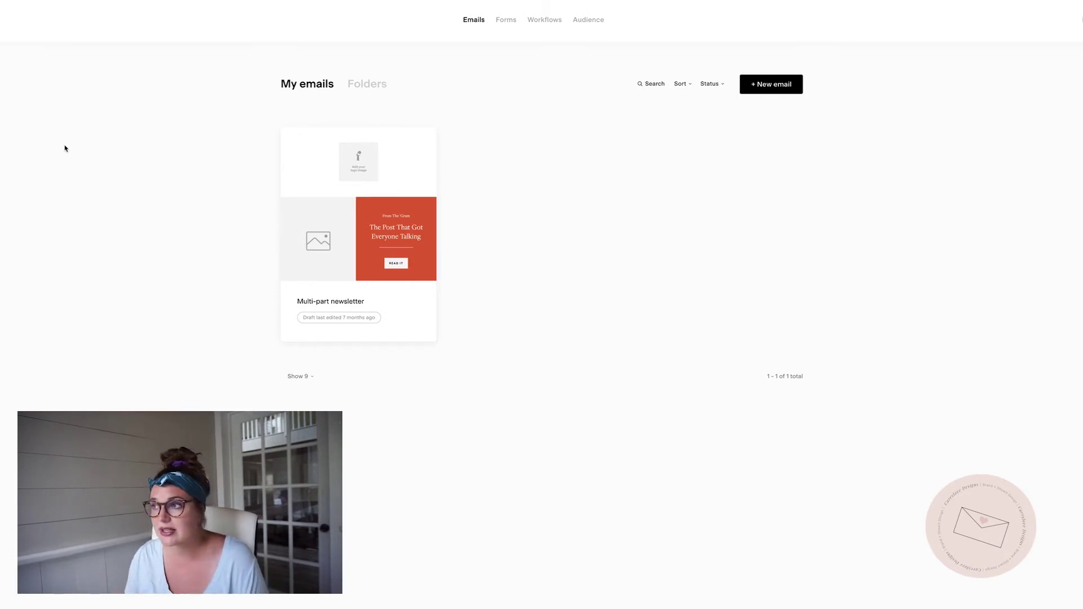
click(357, 88)
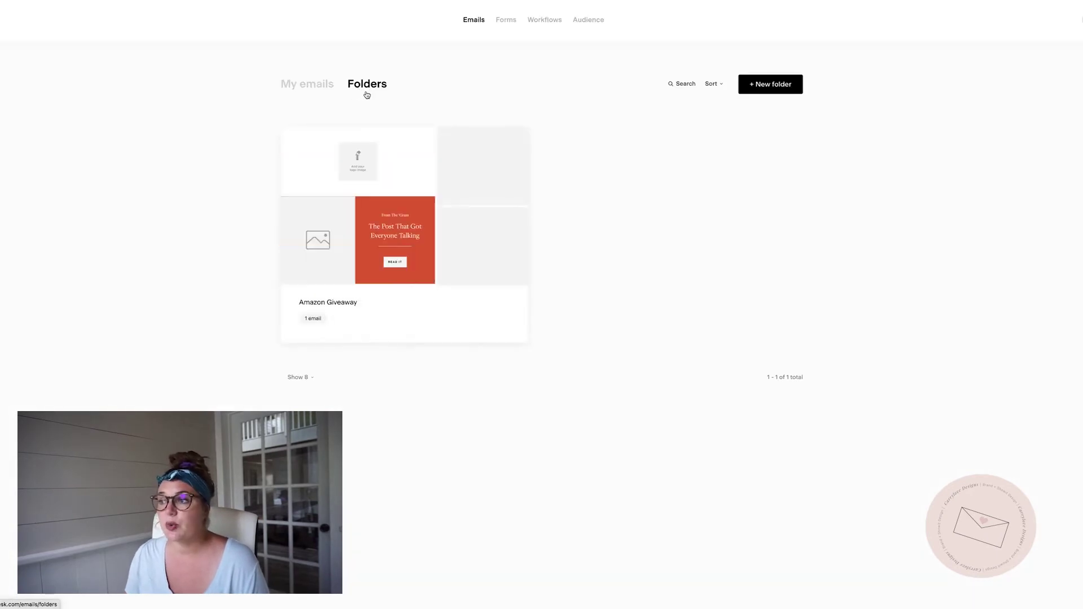
mouse_move(354, 219)
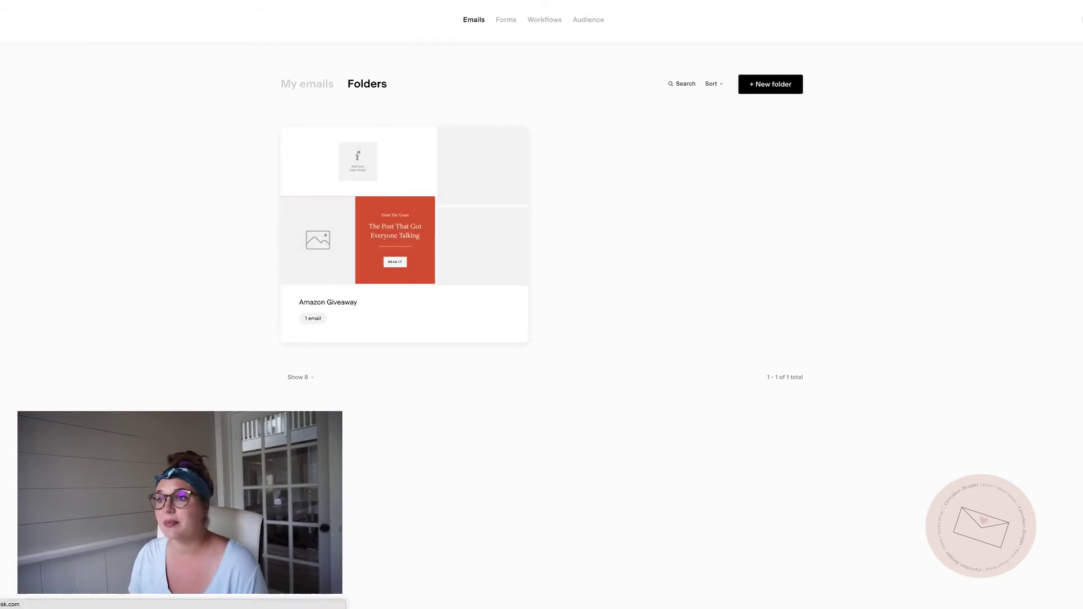
click(20, 26)
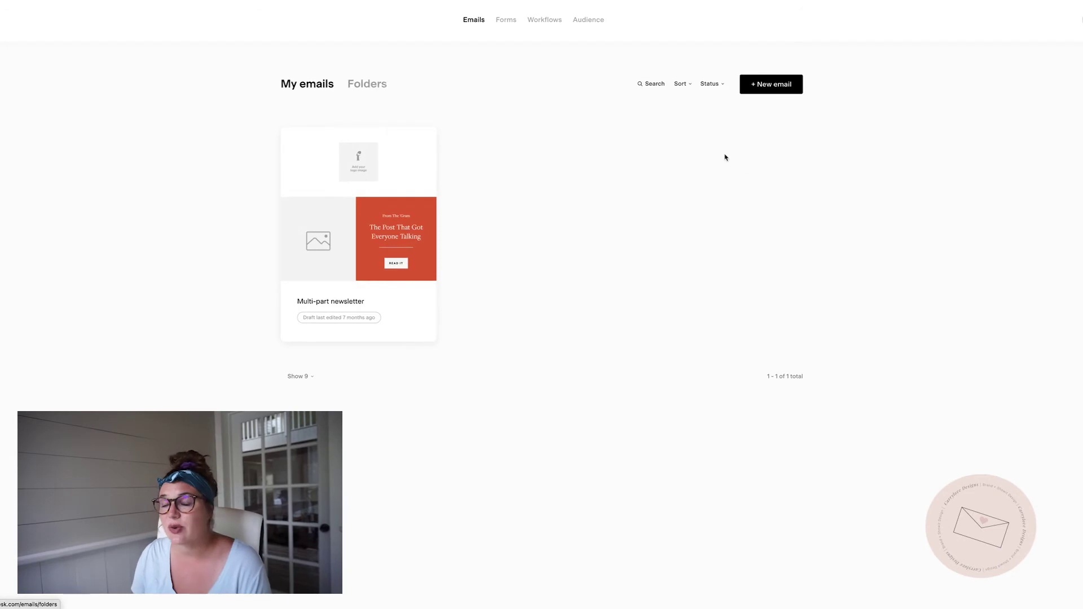
- Start a new email and dismiss the template library welcome tip
click(769, 92)
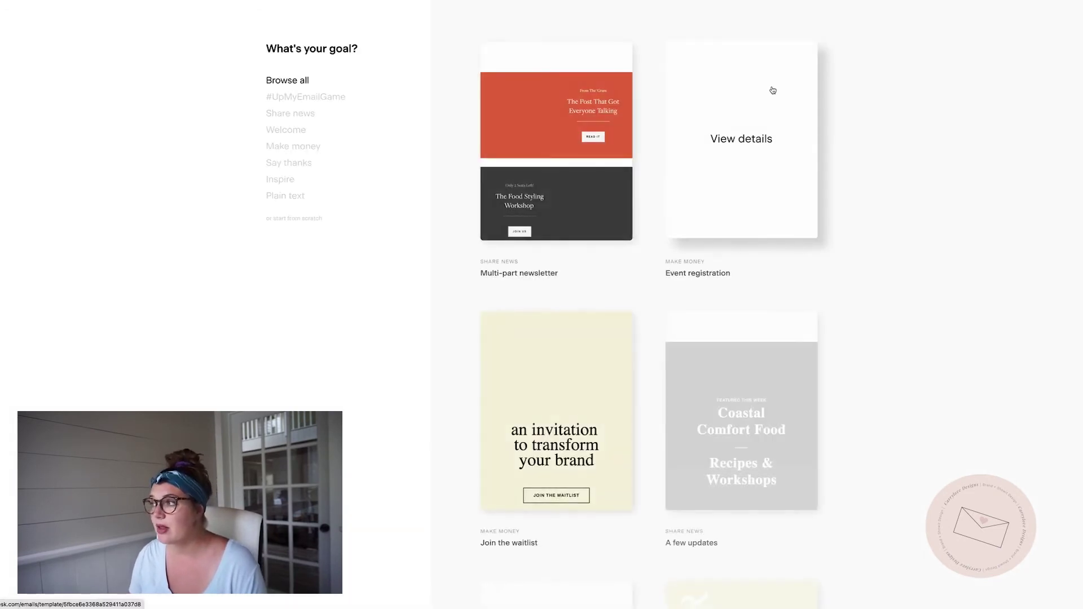
scroll(602, 235, down, 3)
scroll(572, 318, down, 3)
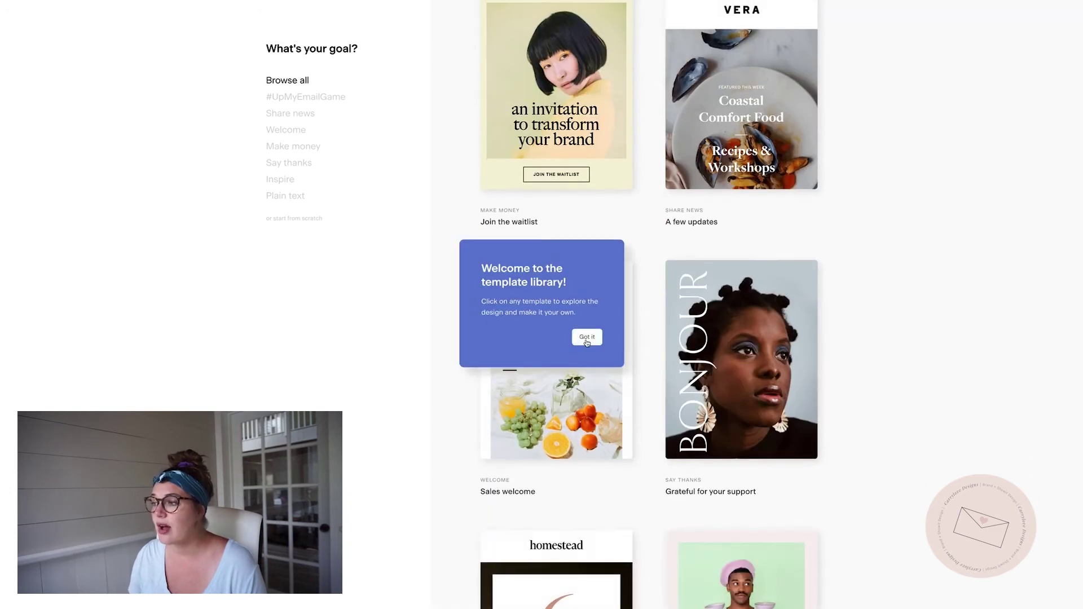
click(586, 337)
scroll(556, 389, down, 5)
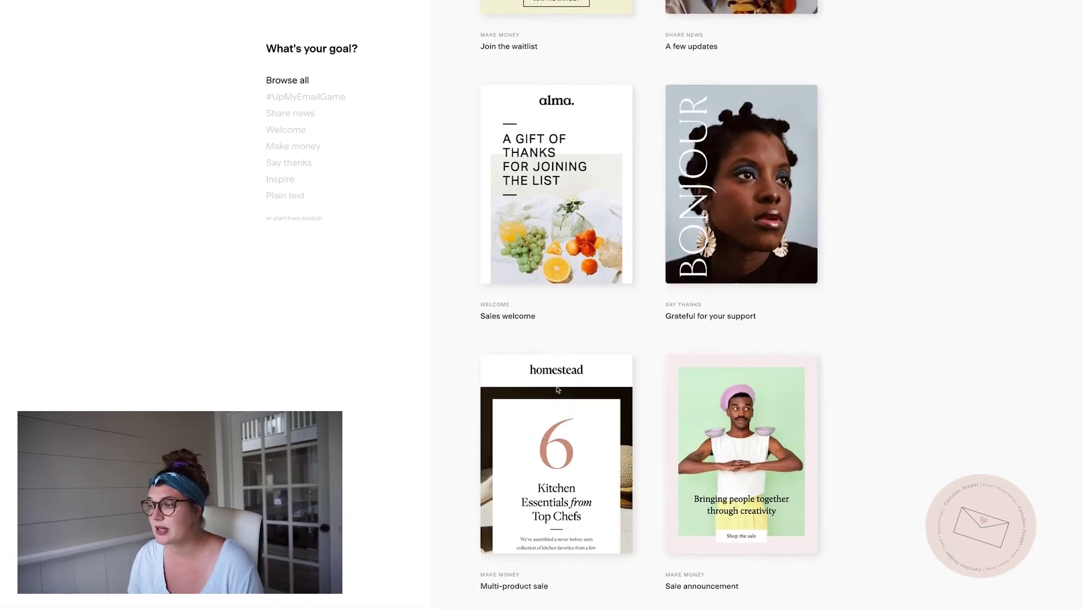
scroll(557, 389, down, 3)
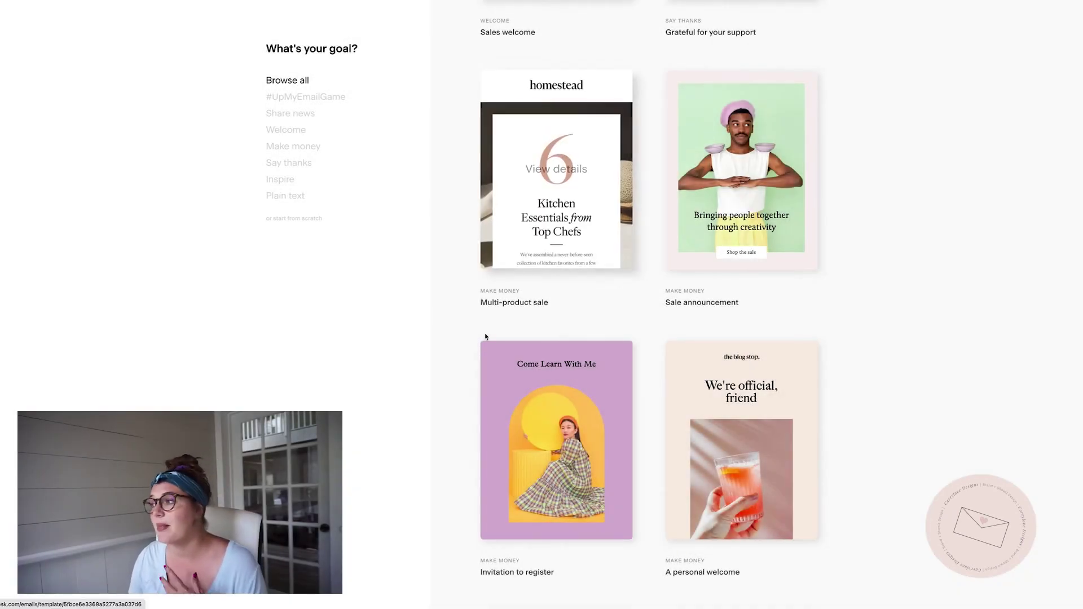
- Filter to #UpMyEmailGame > Share news and pick the Share your news template
click(298, 103)
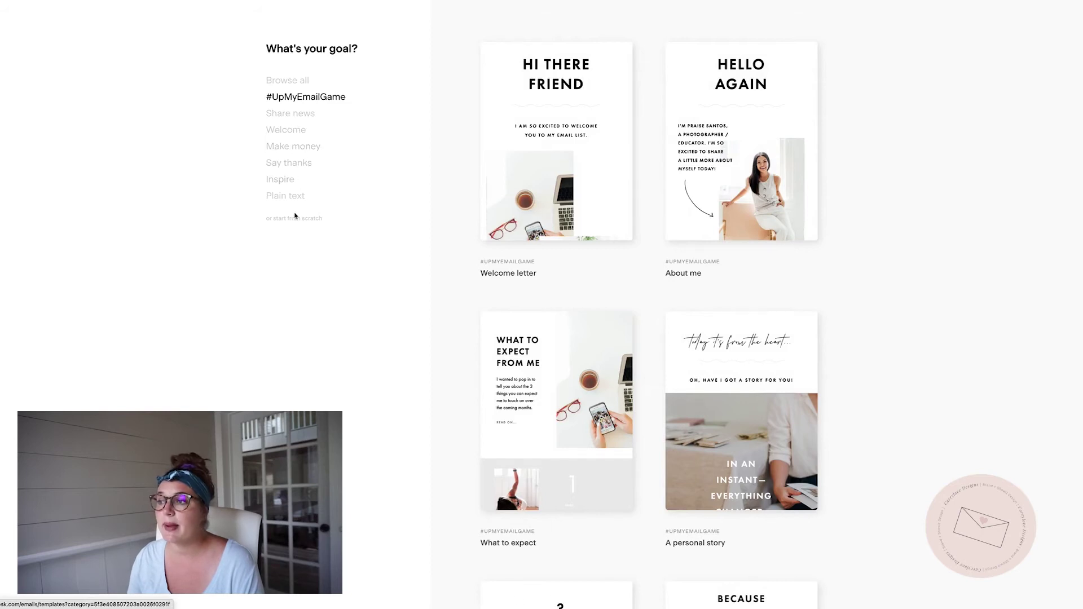
click(295, 113)
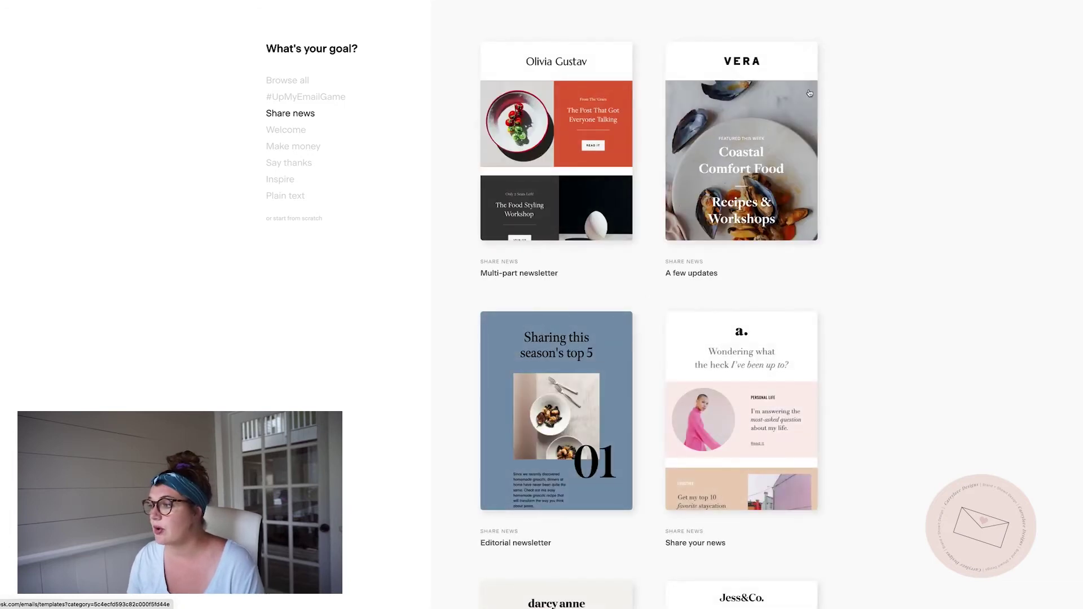
click(731, 416)
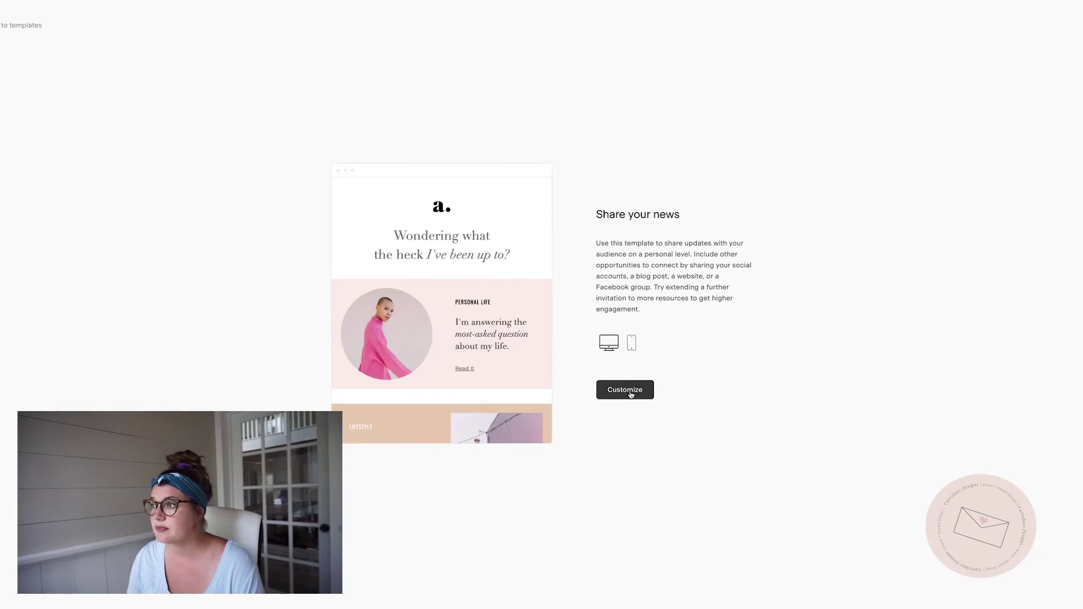
click(631, 395)
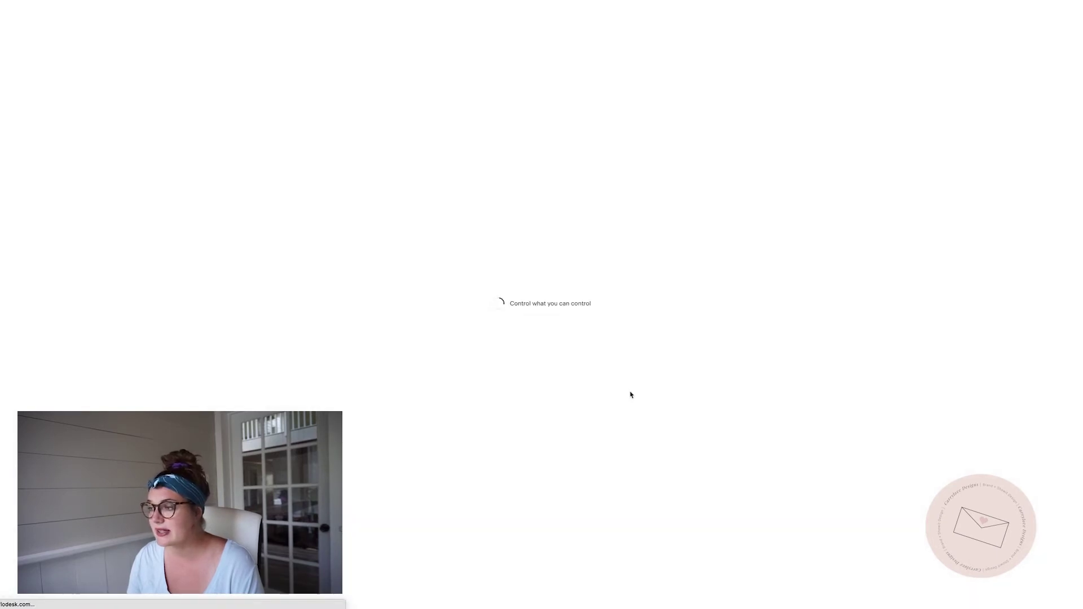
- Give the Personal Life block a light green #CFEDAB background
click(548, 335)
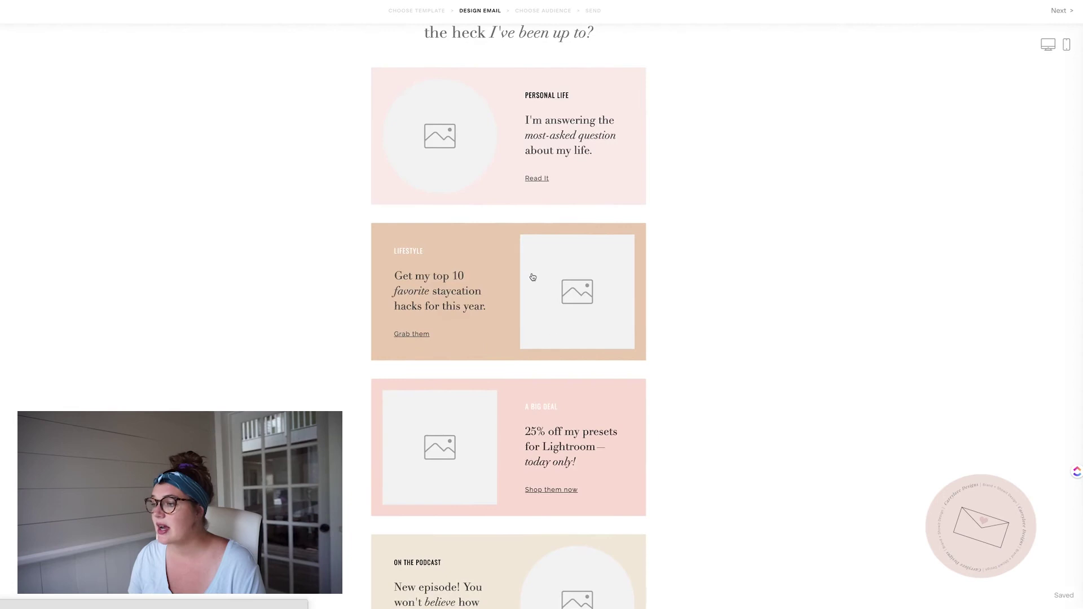
scroll(507, 237, up, 2)
scroll(491, 417, down, 5)
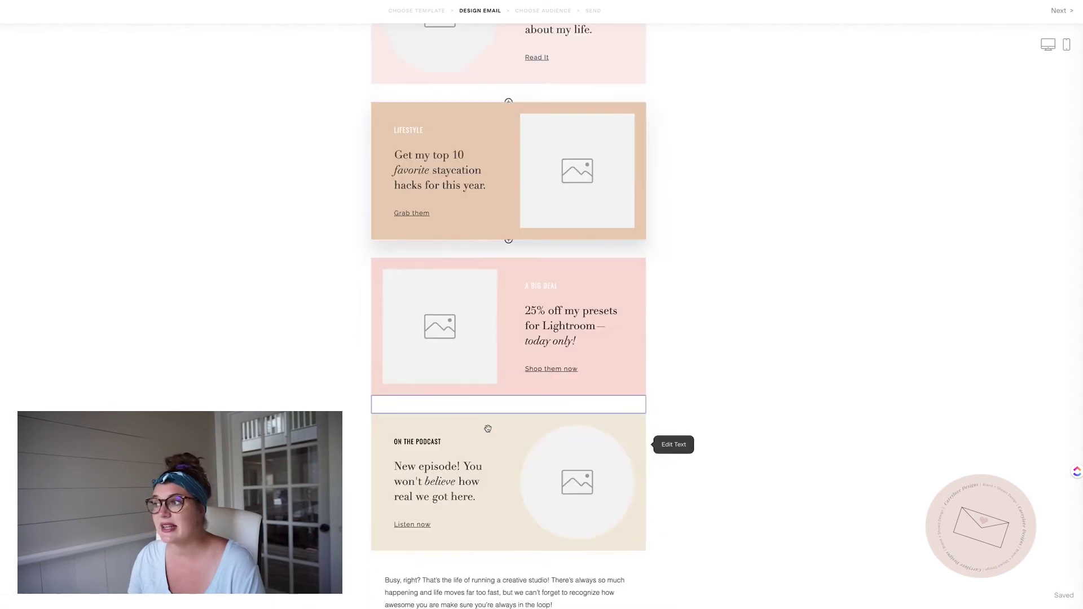
scroll(488, 429, down, 5)
scroll(488, 404, up, 4)
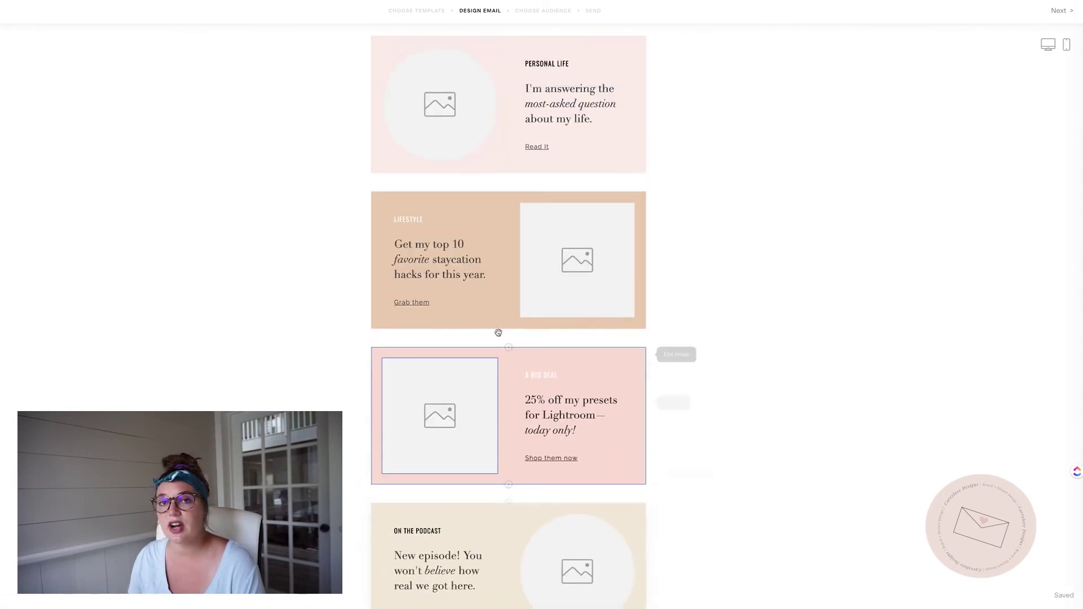
click(504, 169)
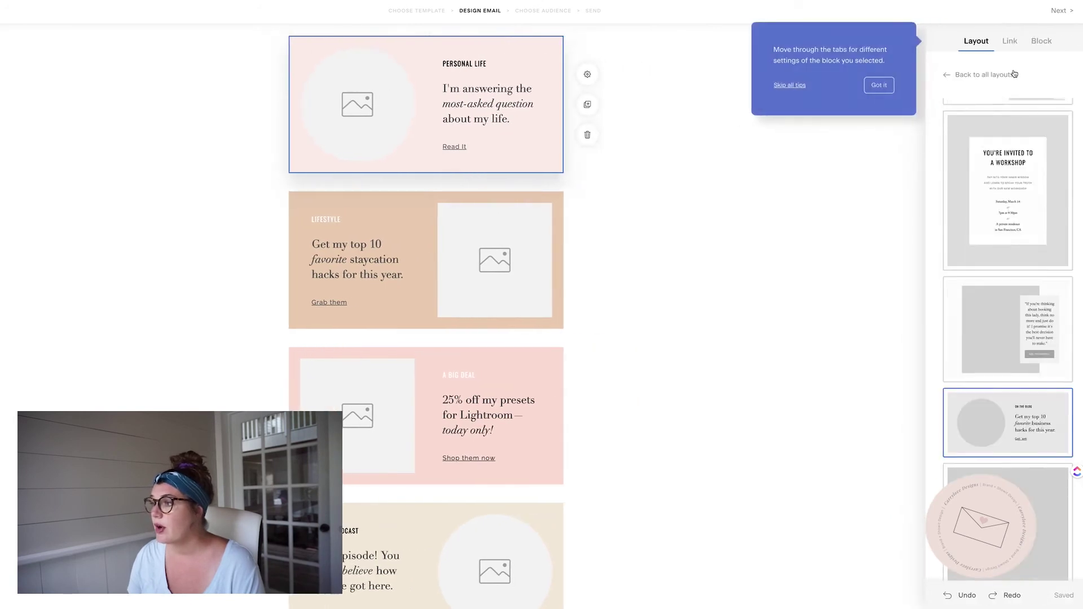
click(877, 85)
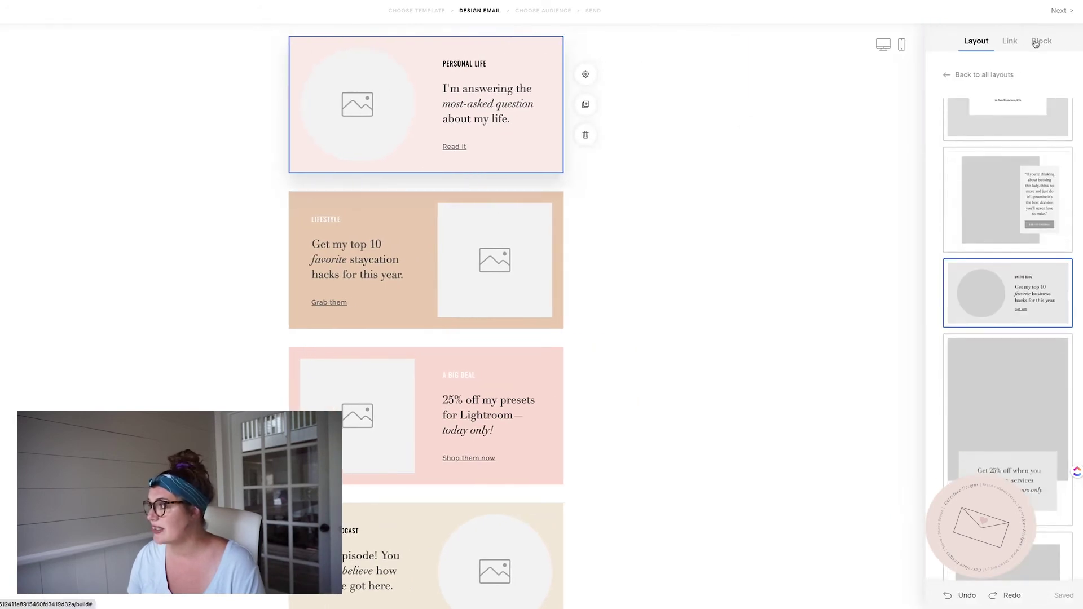
click(1042, 42)
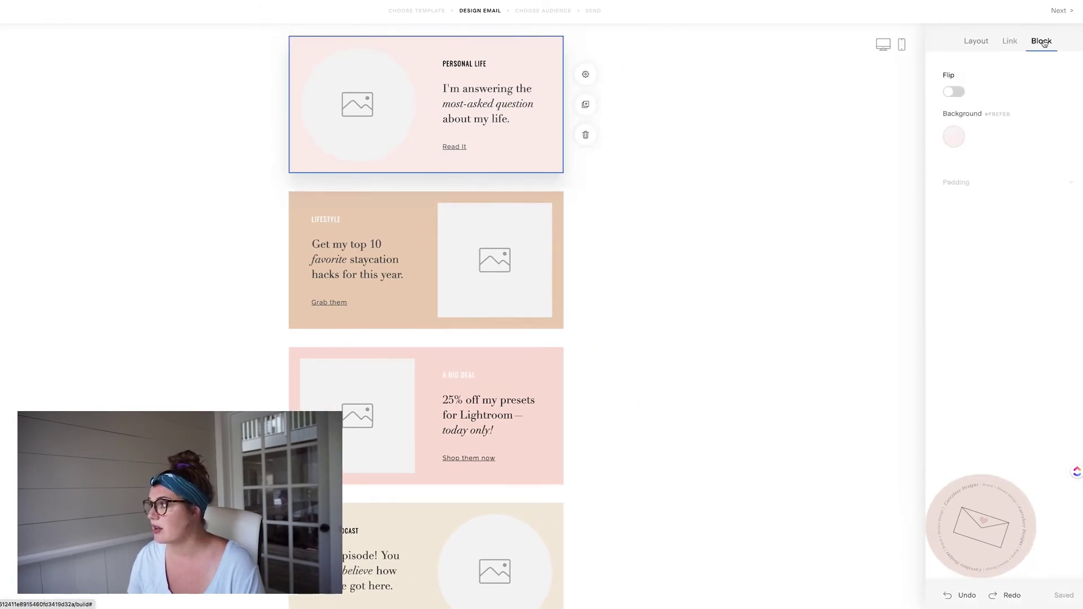
click(953, 137)
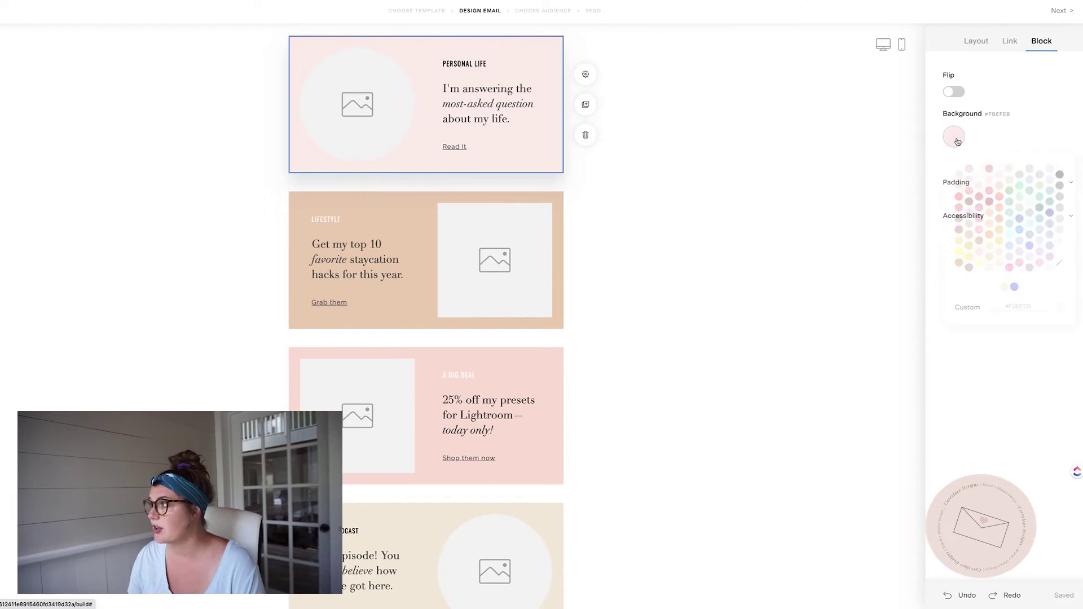
click(1006, 288)
click(722, 285)
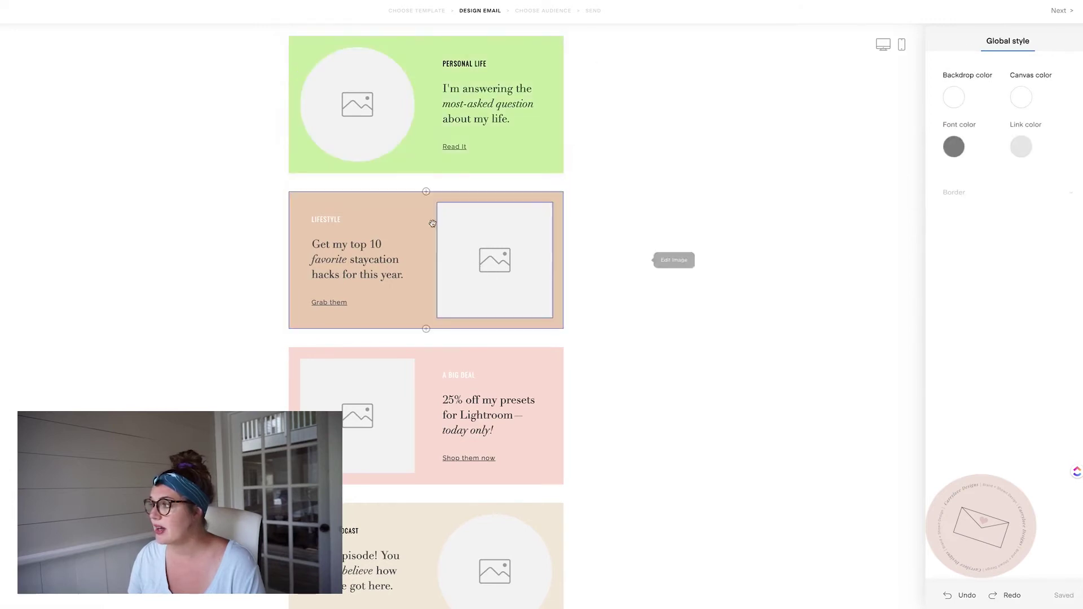
- Give the Lifestyle block a blue background
click(556, 260)
click(1042, 40)
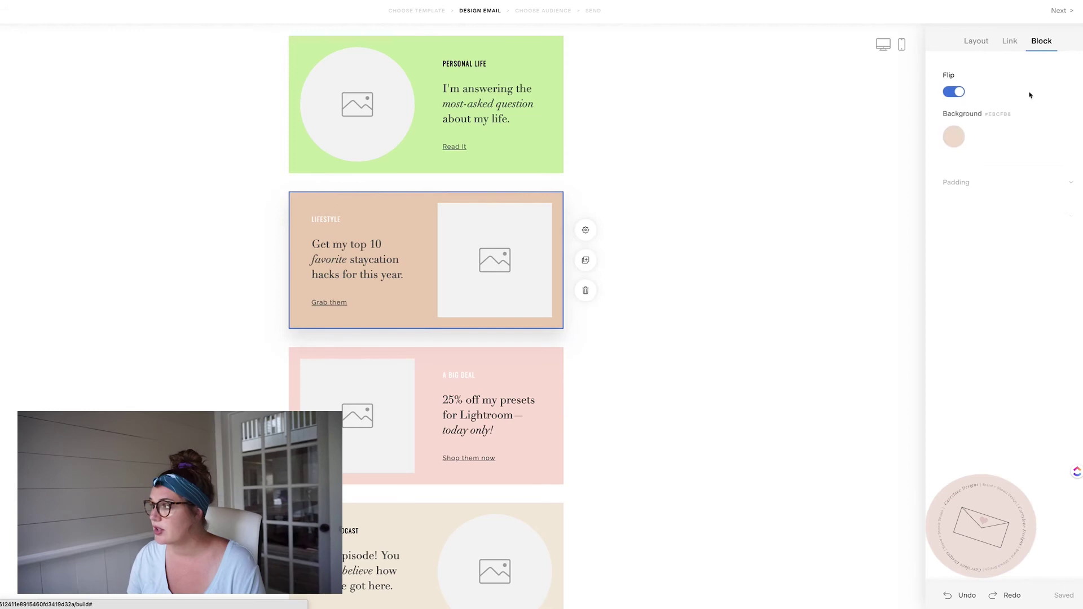
click(955, 135)
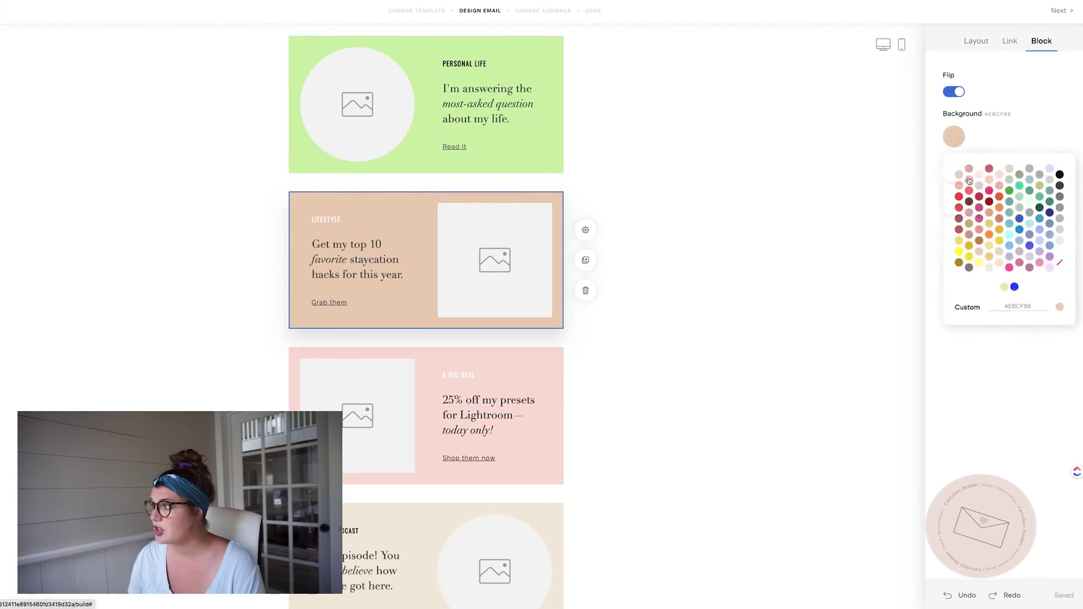
click(1013, 288)
click(694, 266)
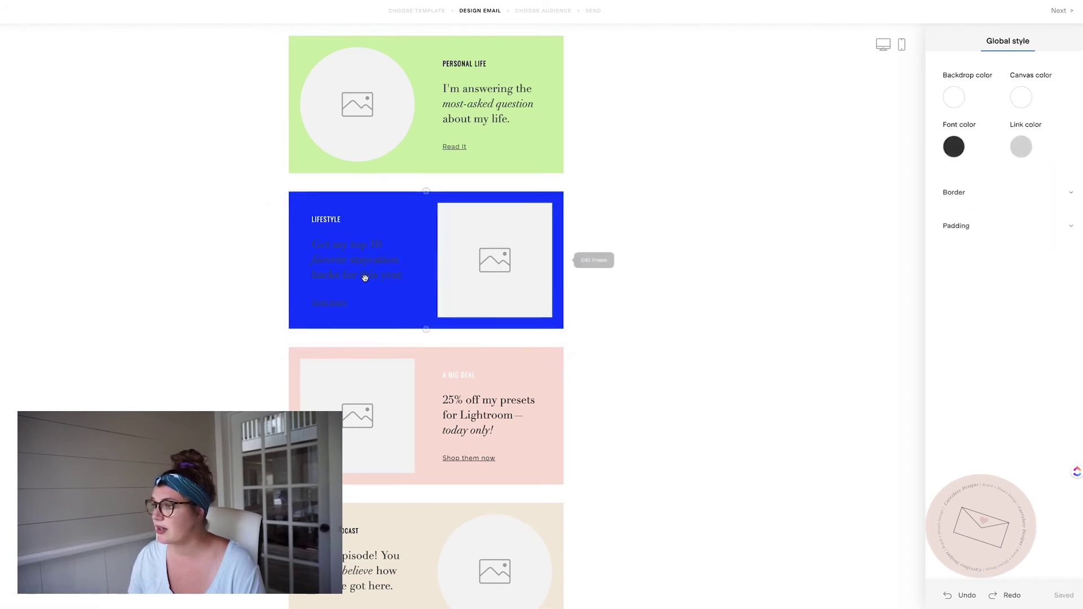
- Make all of the Lifestyle block's text white
click(365, 278)
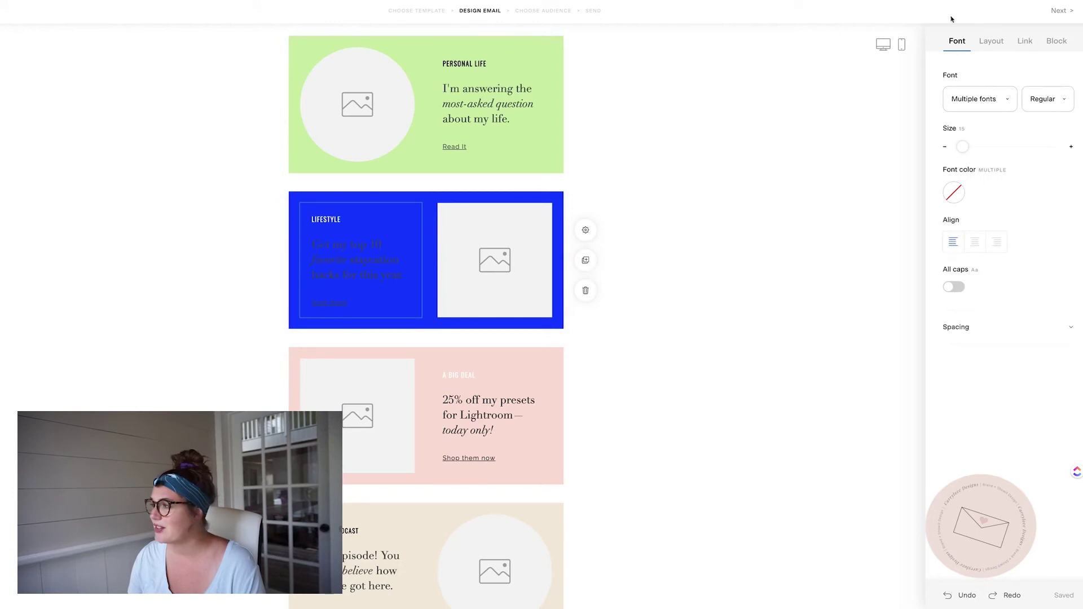
click(1021, 42)
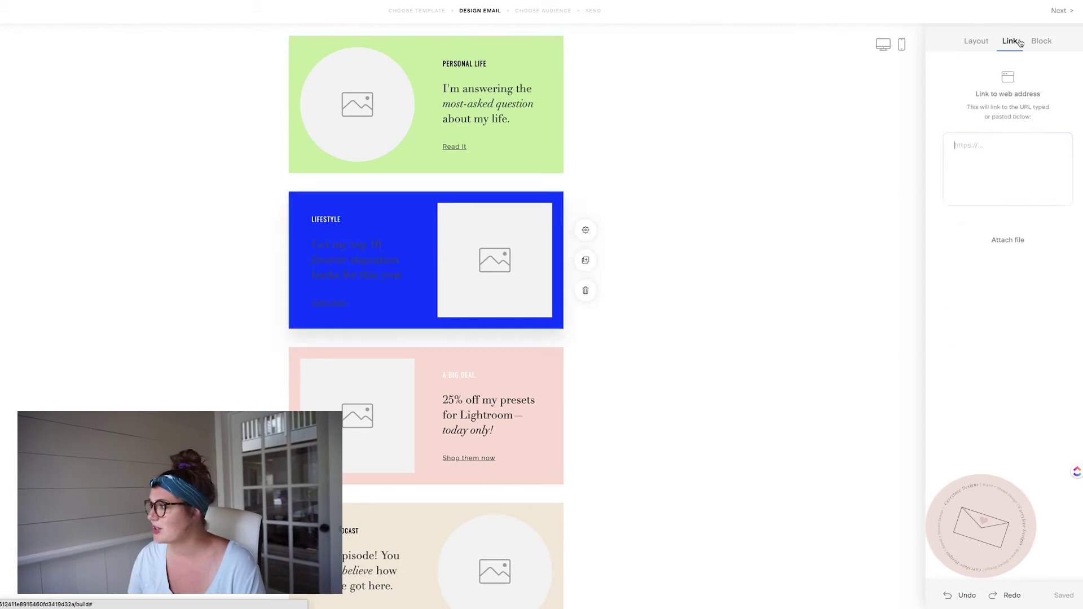
click(982, 41)
click(355, 267)
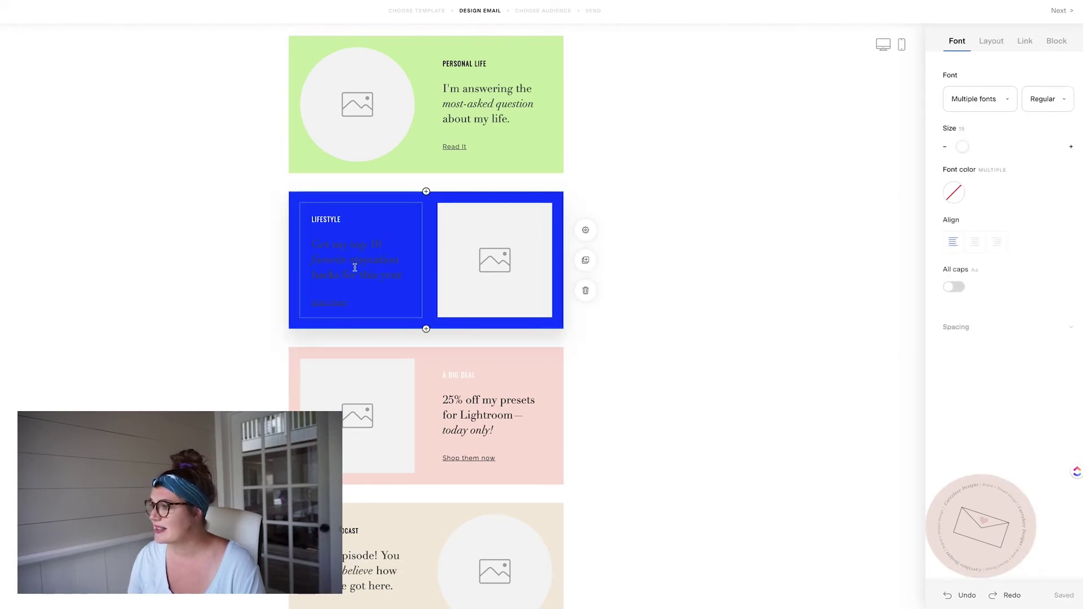
click(339, 287)
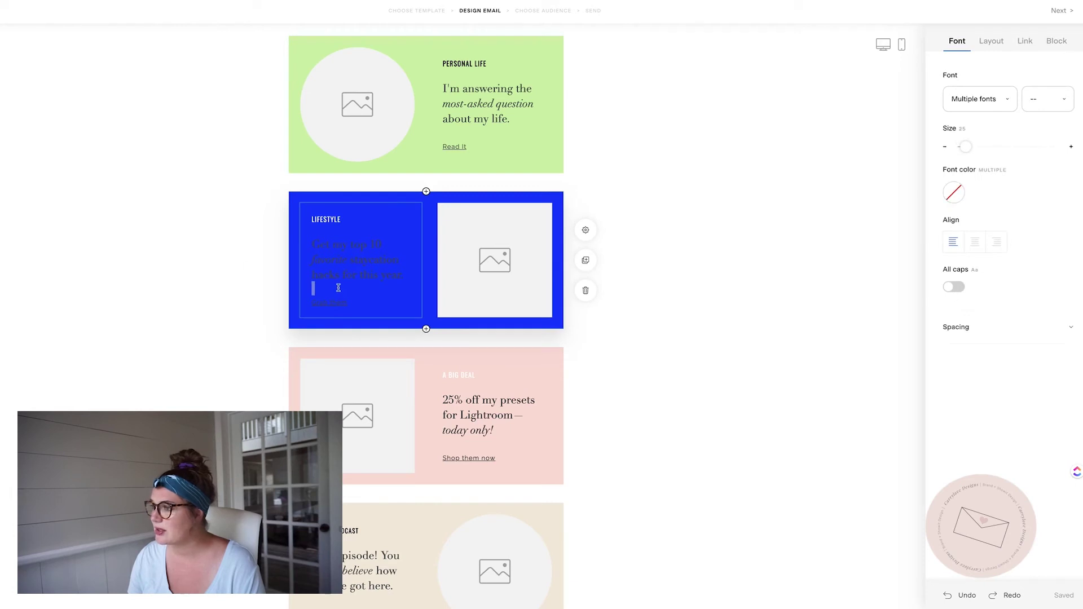
key(ctrl+a)
click(953, 192)
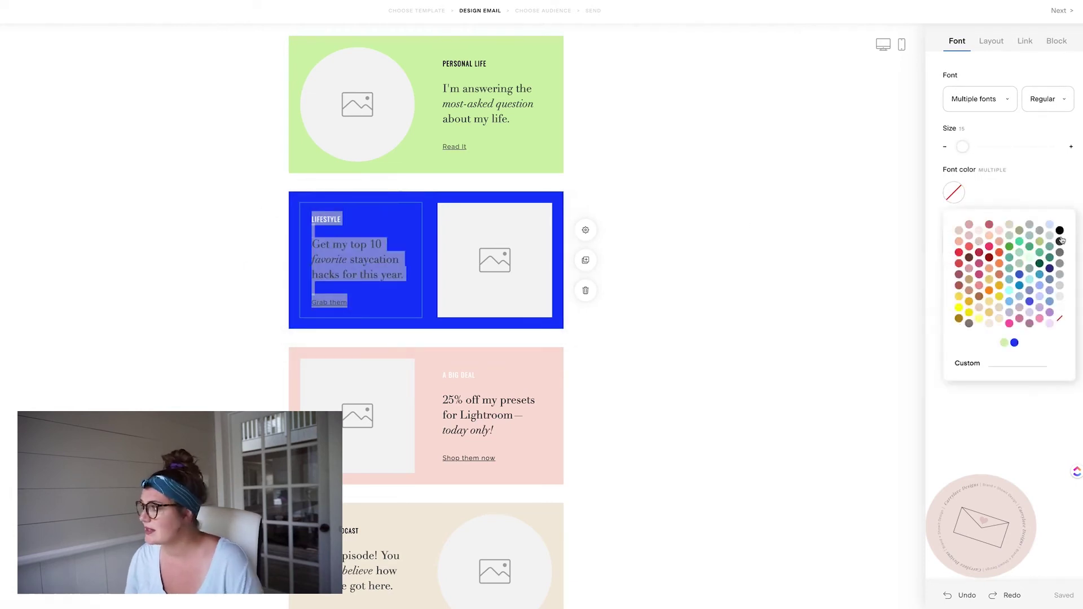
click(1061, 320)
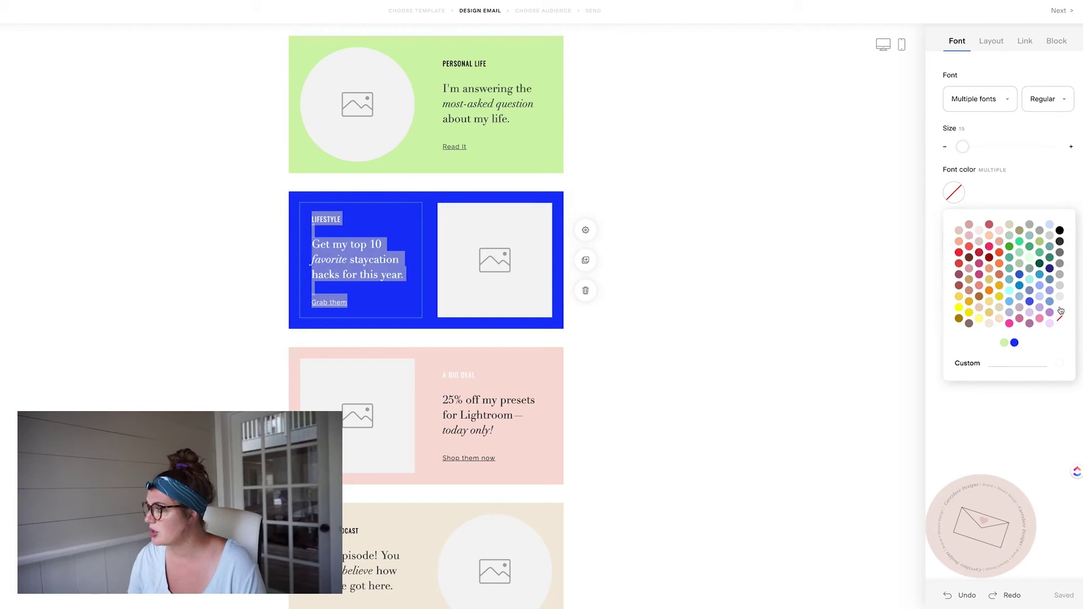
click(783, 310)
scroll(655, 151, up, 2)
scroll(655, 151, up, 2)
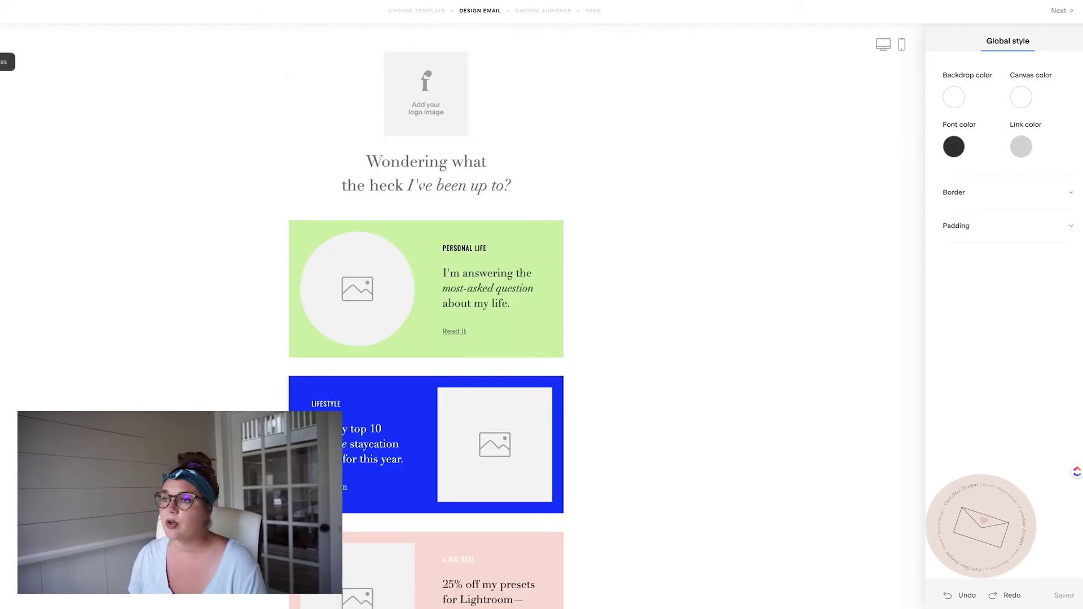
- Save the redesigned email to favorites under the template name 'Weekly Newsletter'
click(7, 62)
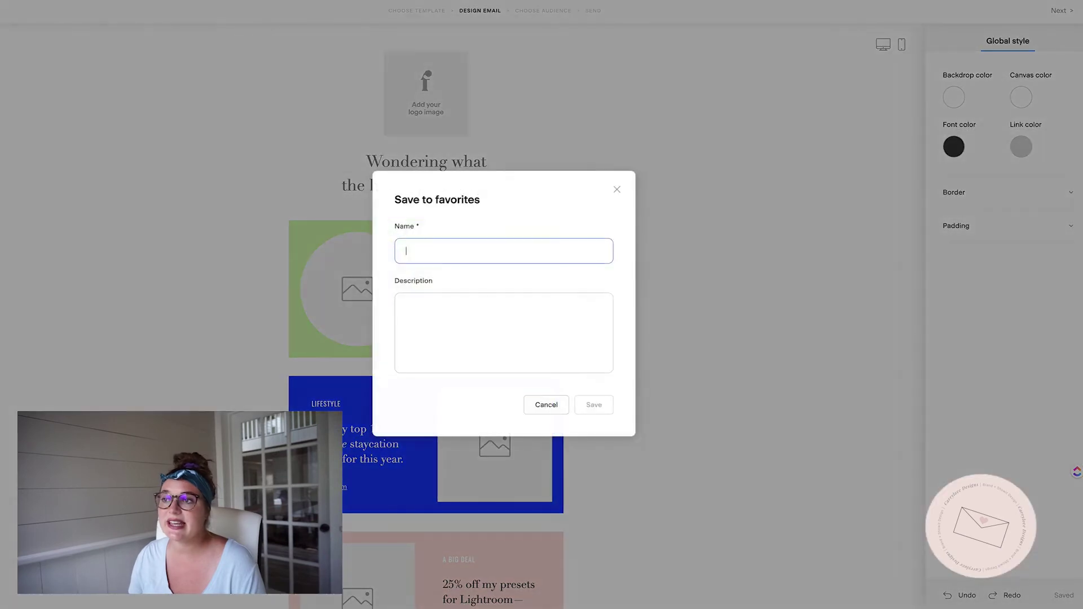
text(Weekly Newsletter)
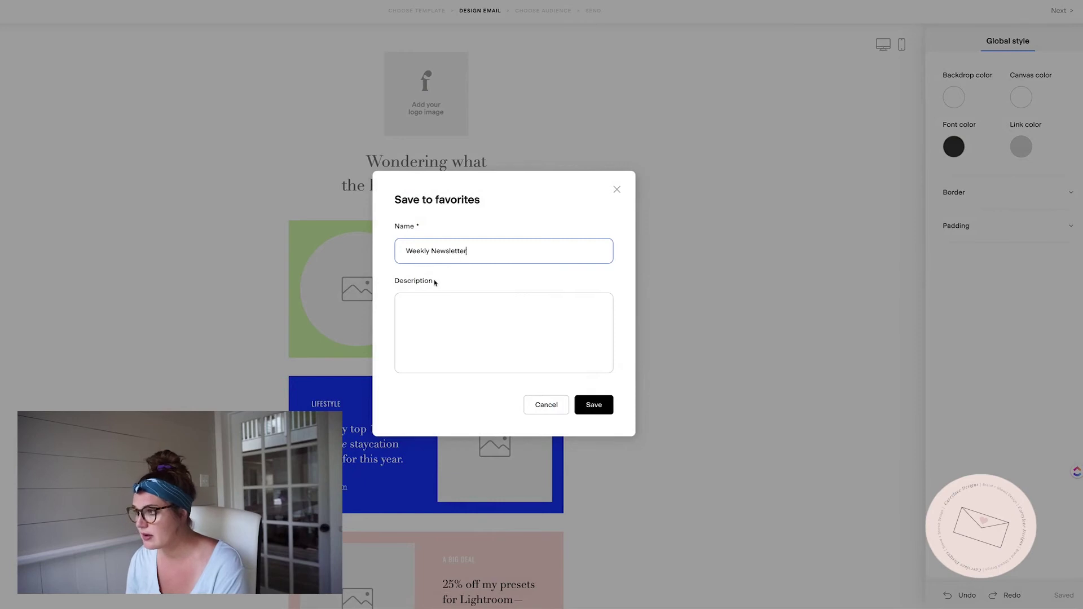
click(446, 308)
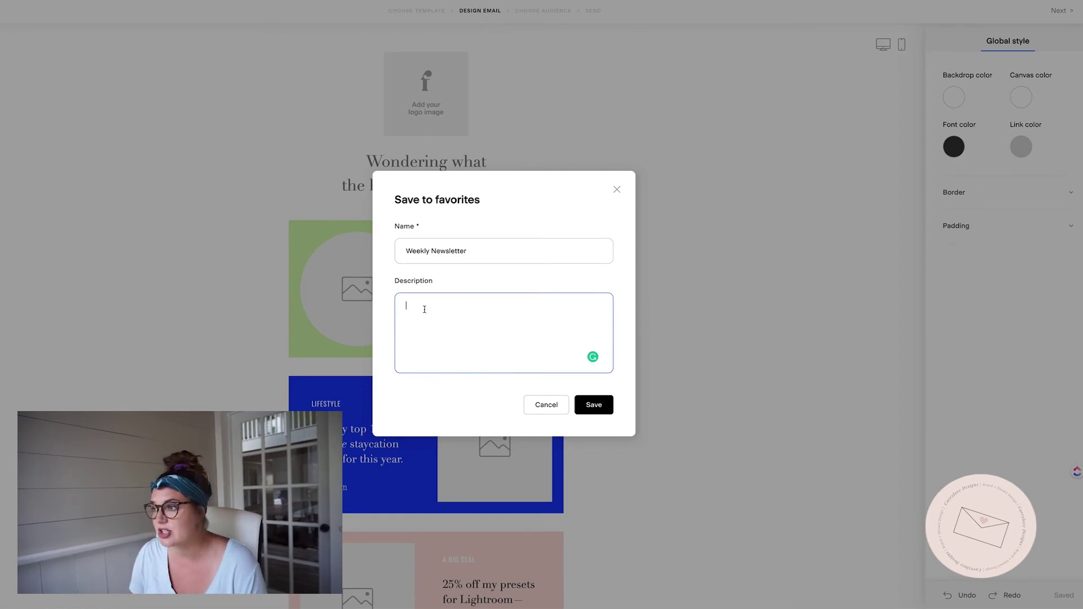
click(596, 405)
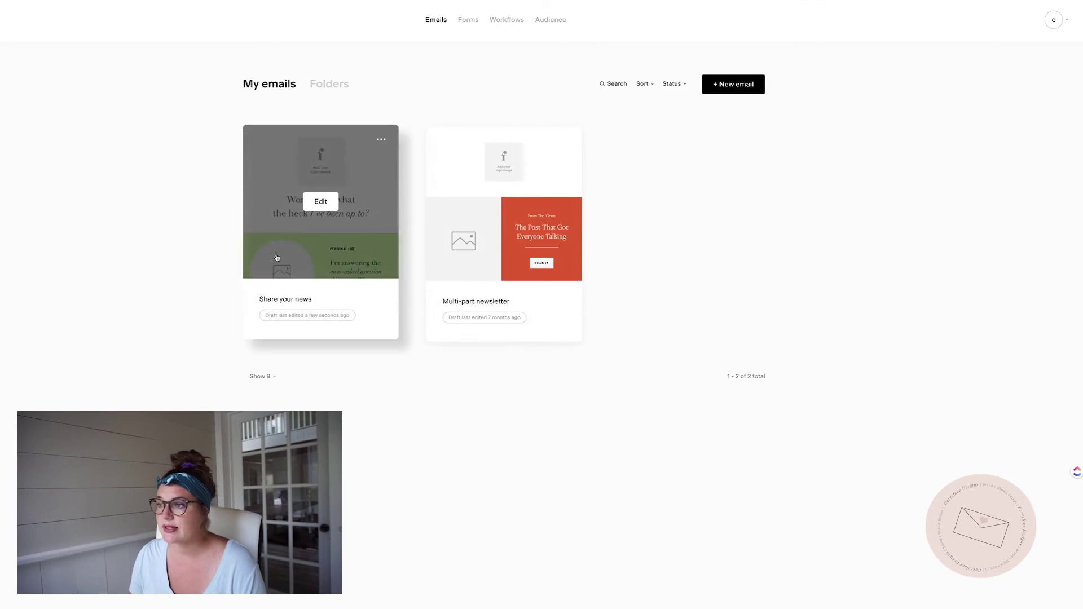
- Delete the Share your news draft from My emails, confirming with Yes, delete
click(380, 140)
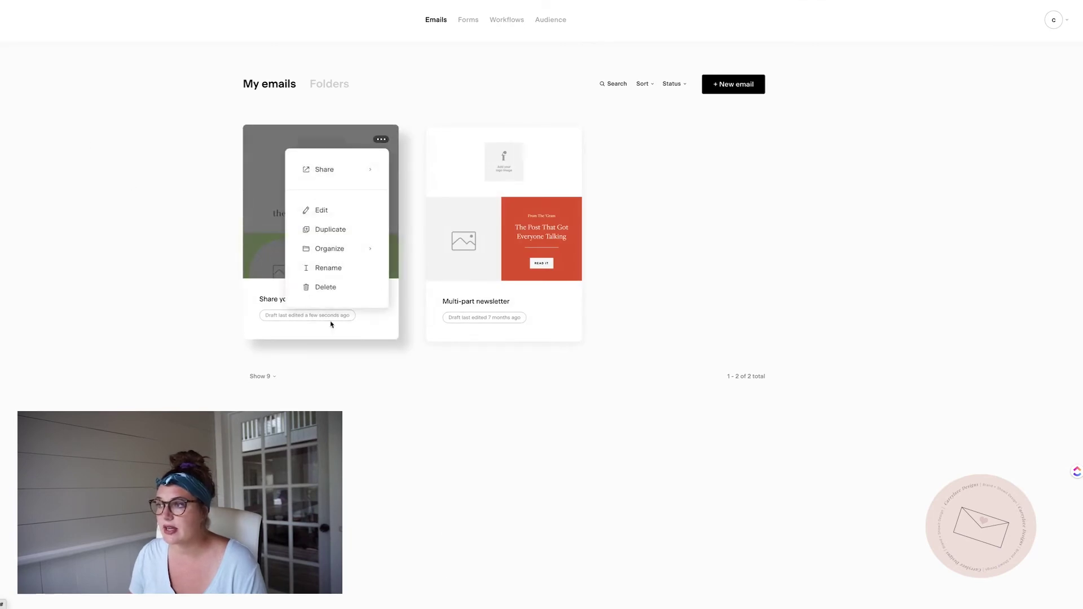
click(314, 288)
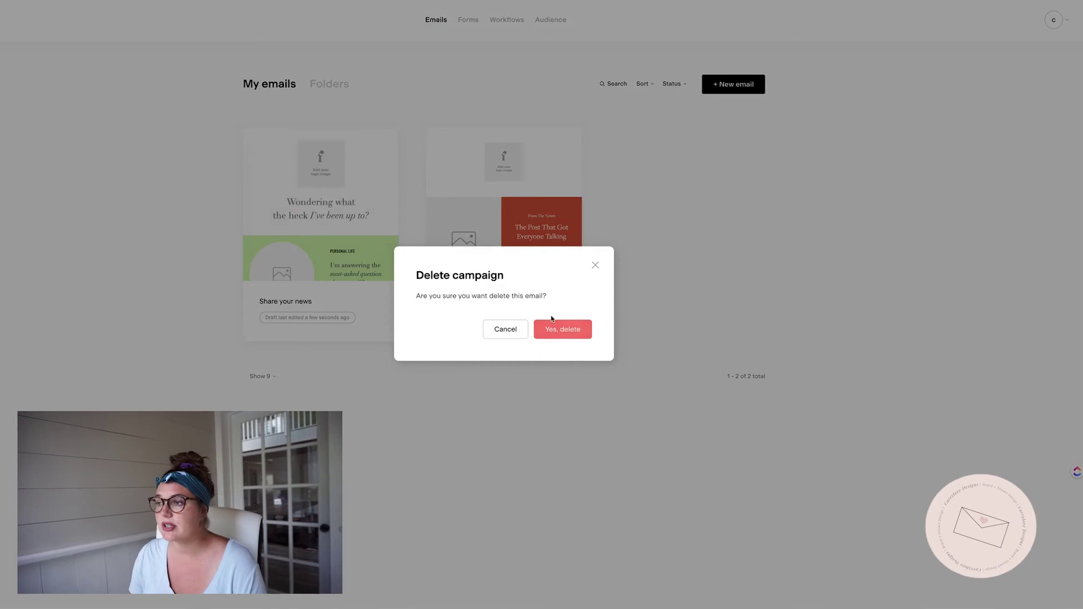
click(547, 325)
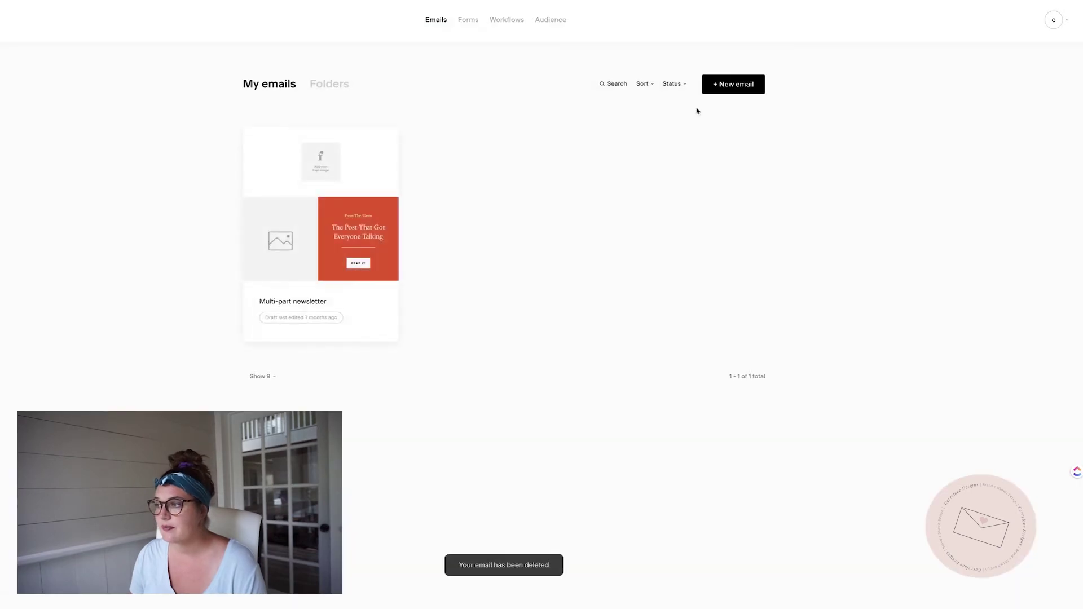
click(737, 90)
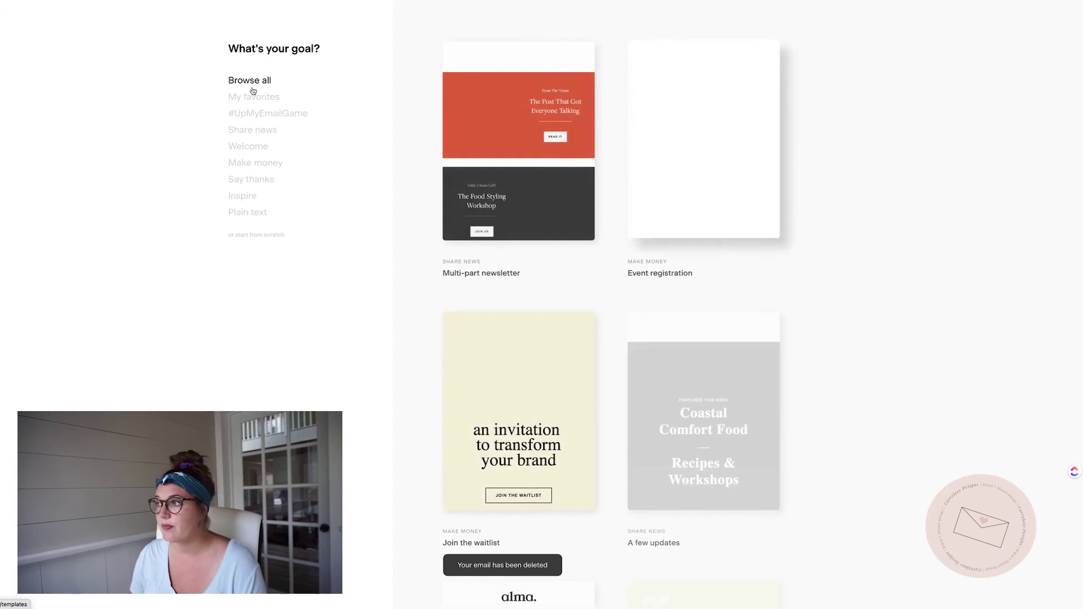
- From My favorites, preview the Weekly Newsletter template and customize it into a new email
click(243, 102)
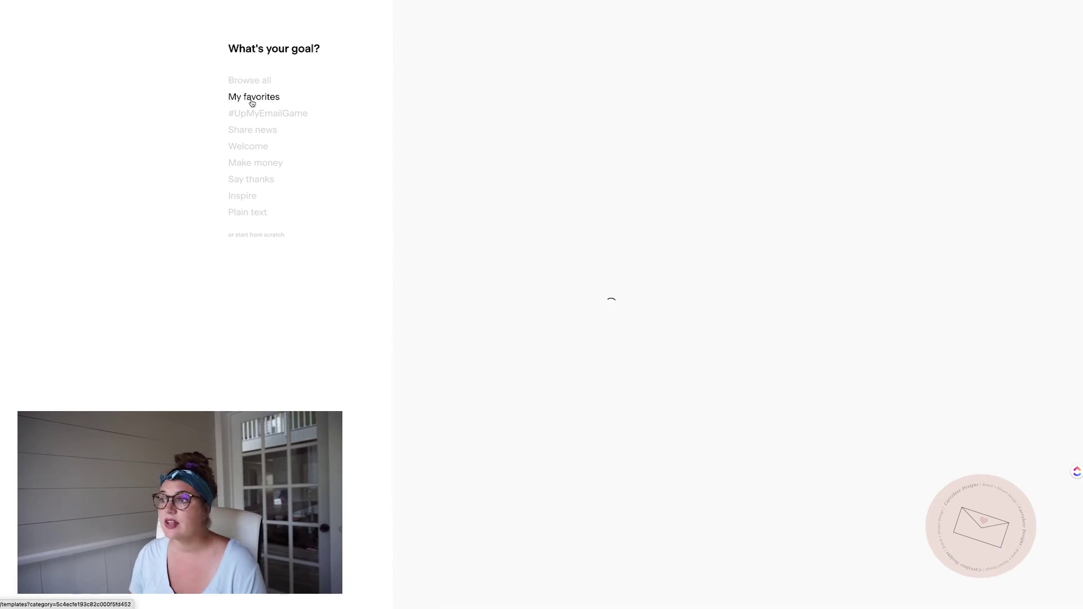
mouse_move(548, 233)
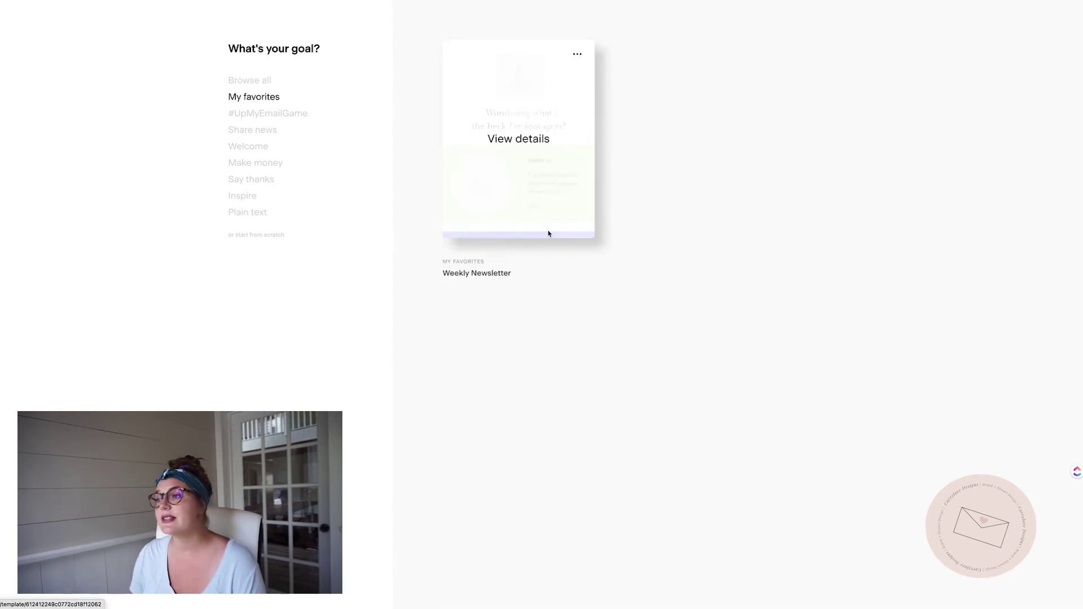
click(525, 146)
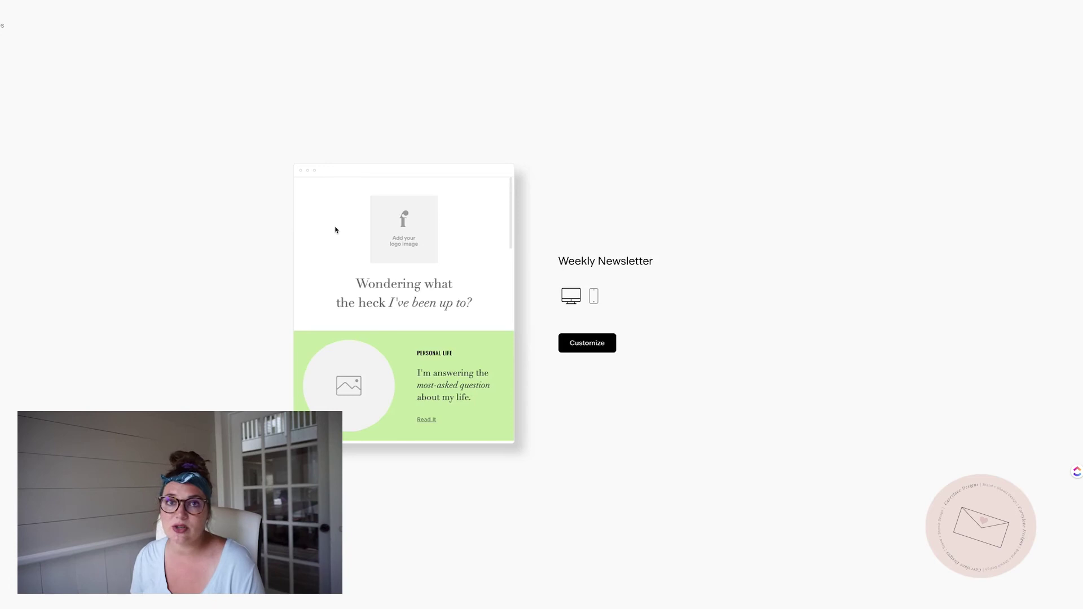
scroll(361, 315, down, 15)
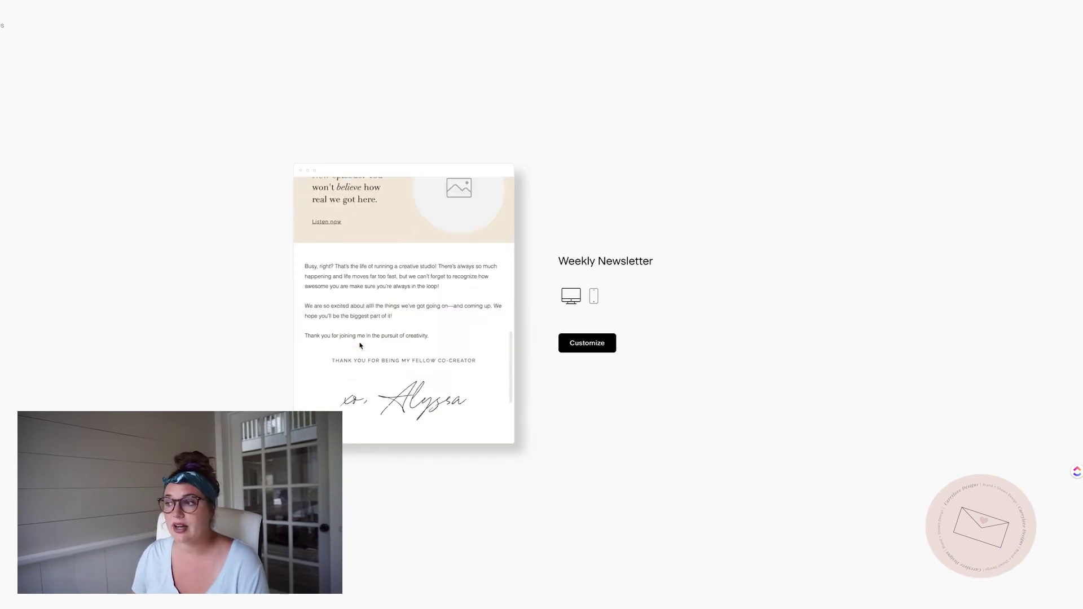
click(586, 343)
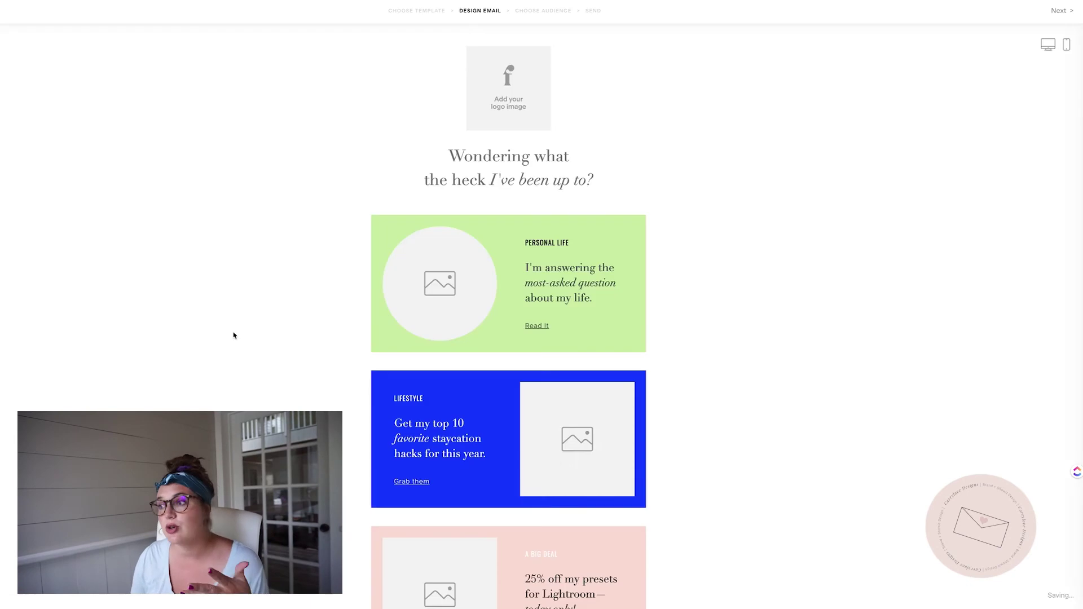
- Add an Instagram feed block below the footer logo, then return to My emails
scroll(503, 373, down, 12)
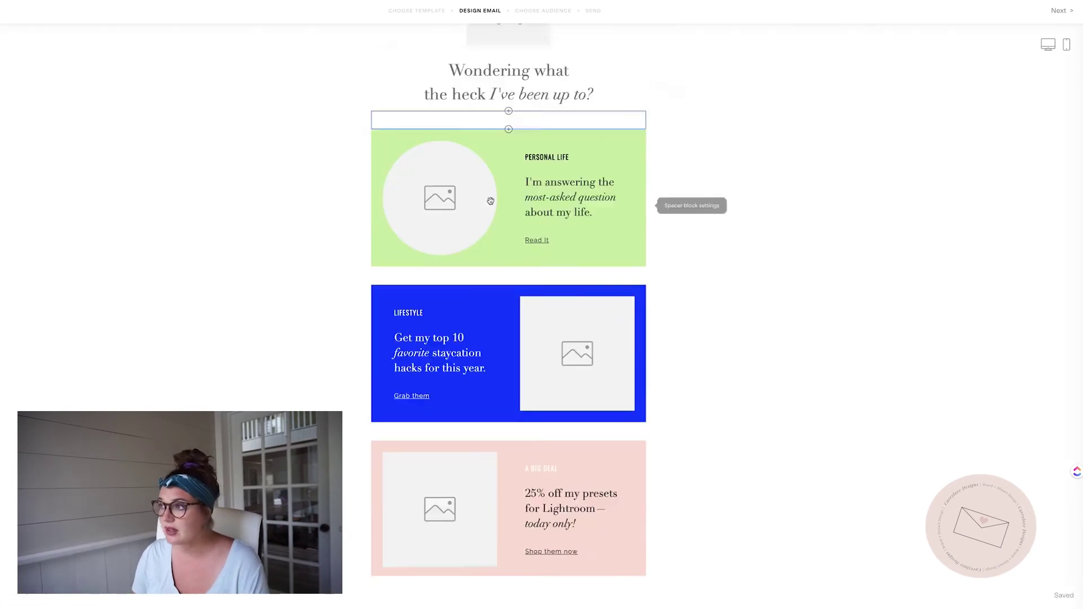
click(507, 496)
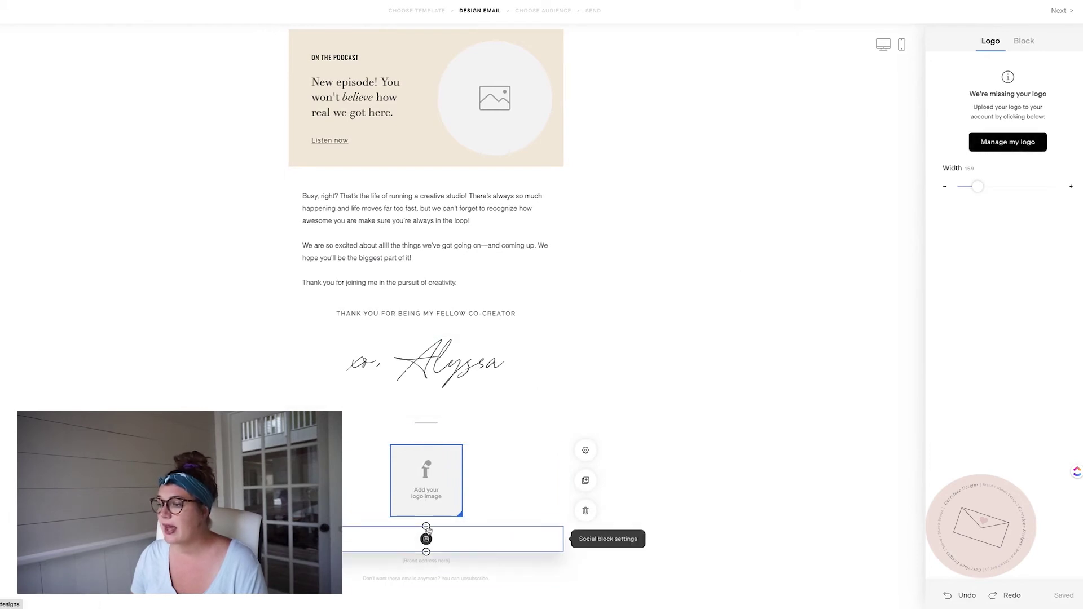
click(427, 526)
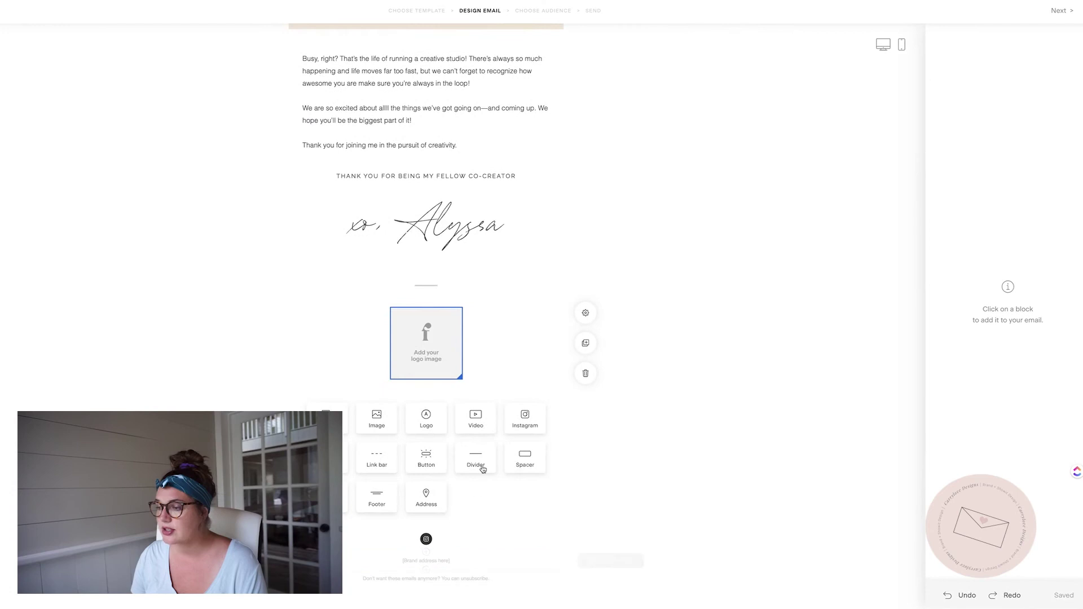
click(535, 421)
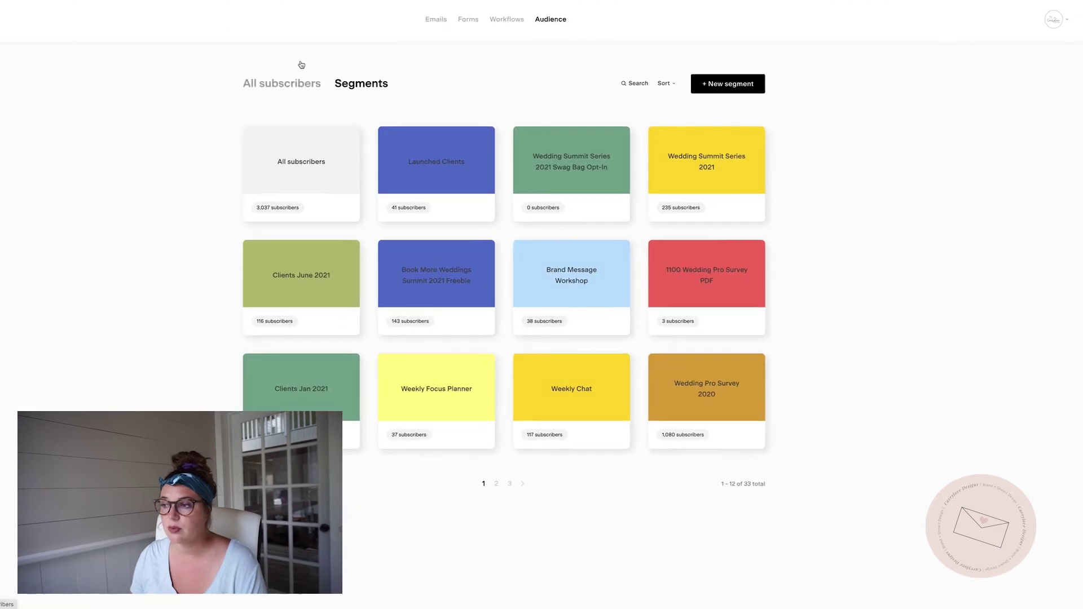
click(757, 268)
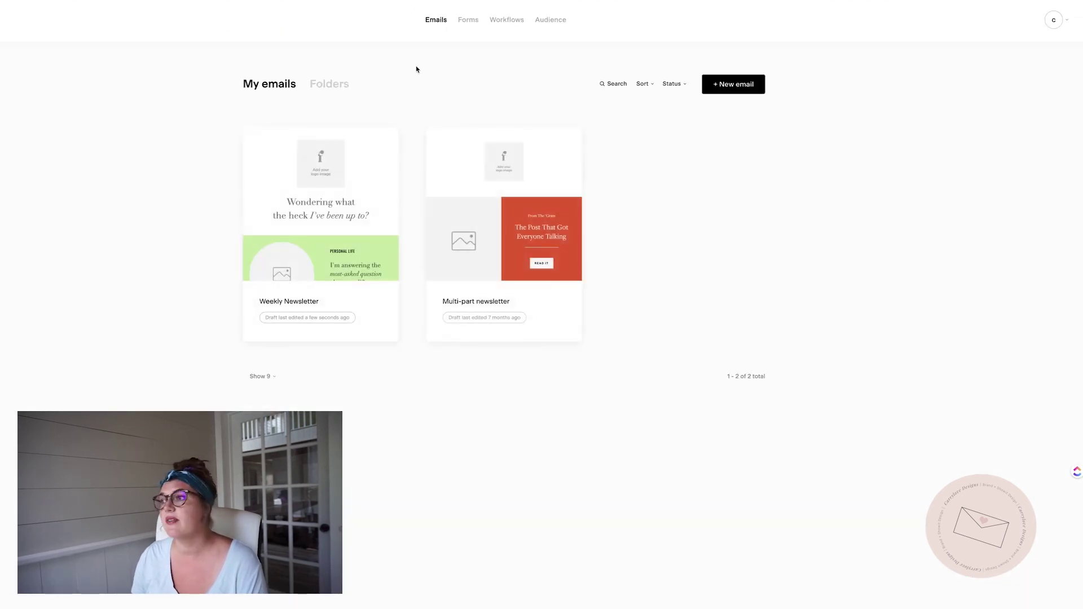
- Go to Forms and start a new form to reach the Popup, Inline and Full page choices
click(468, 23)
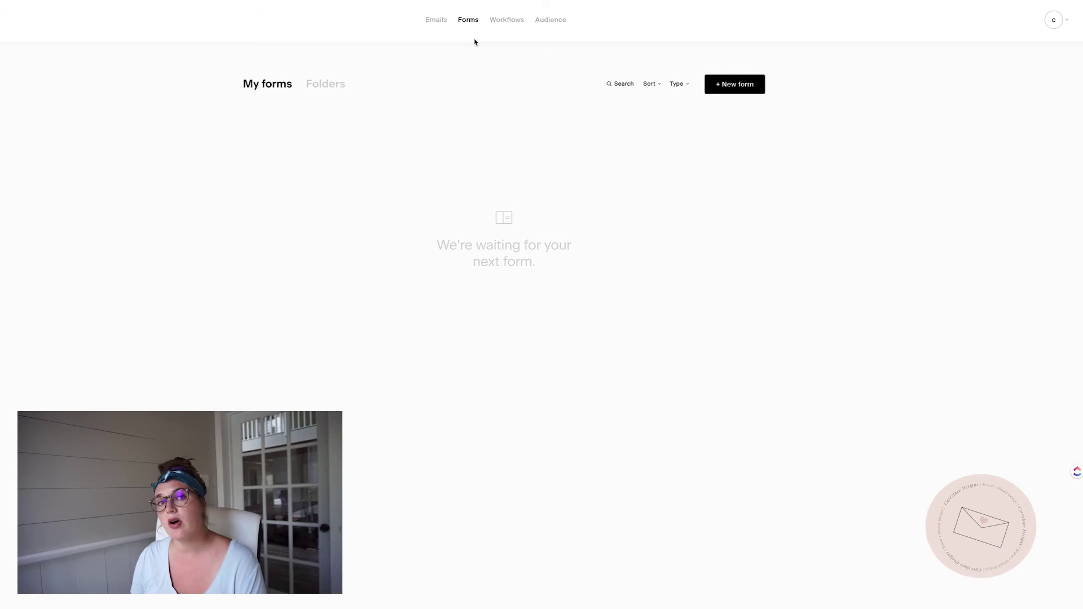
click(740, 89)
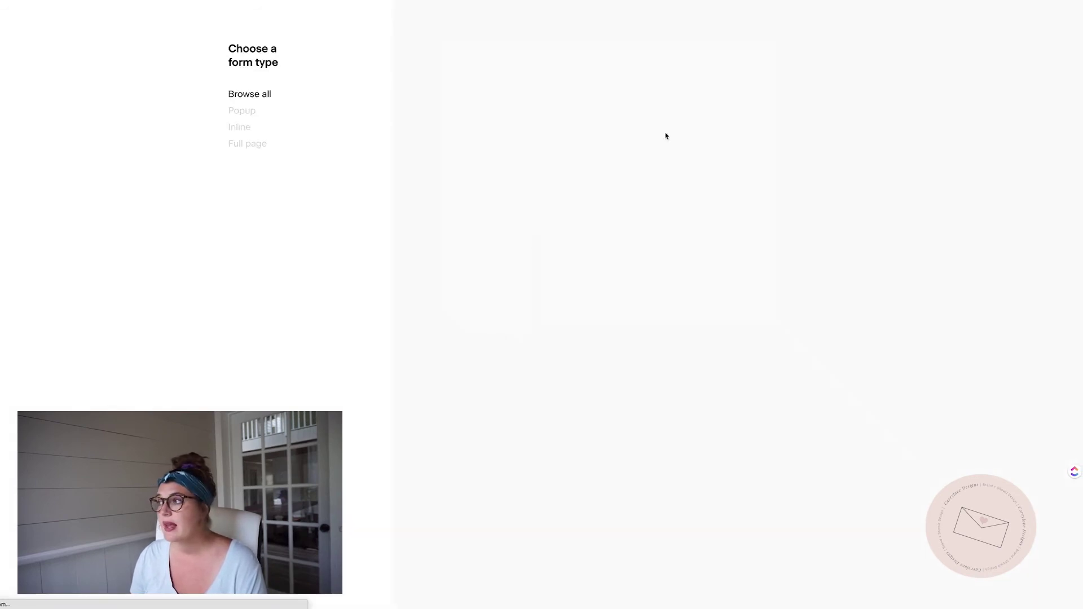
- Customize the Full page form template and assign it the Clients segment
scroll(447, 351, down, 15)
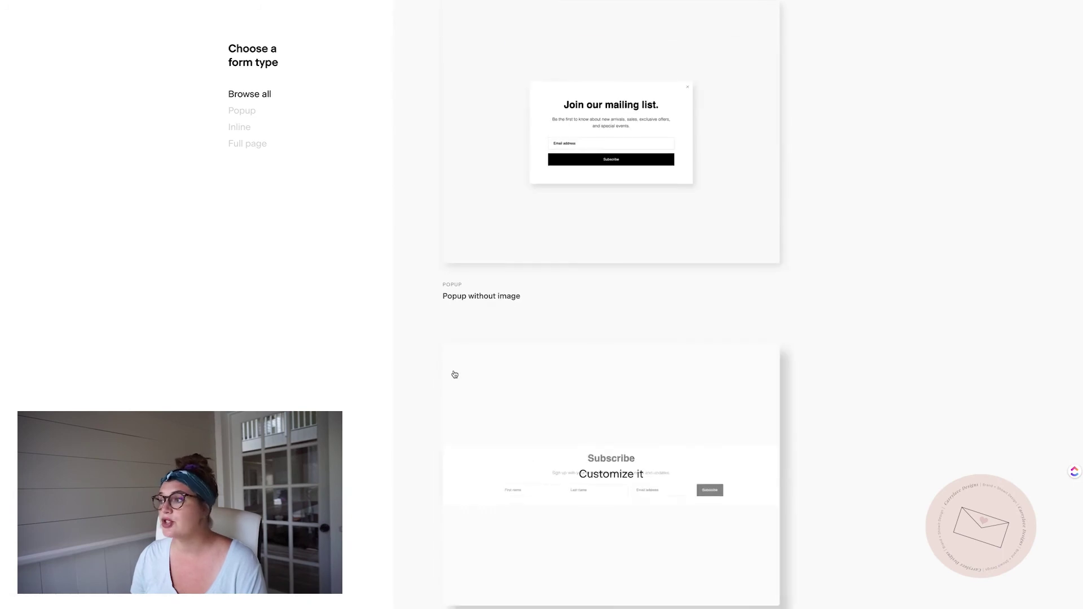
scroll(466, 449, down, 15)
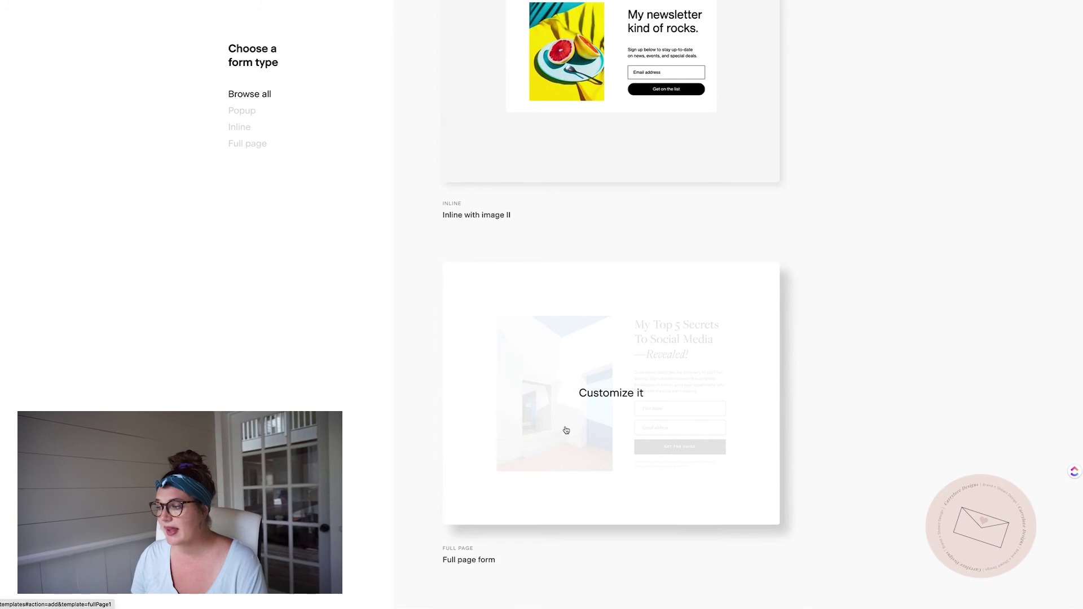
click(601, 394)
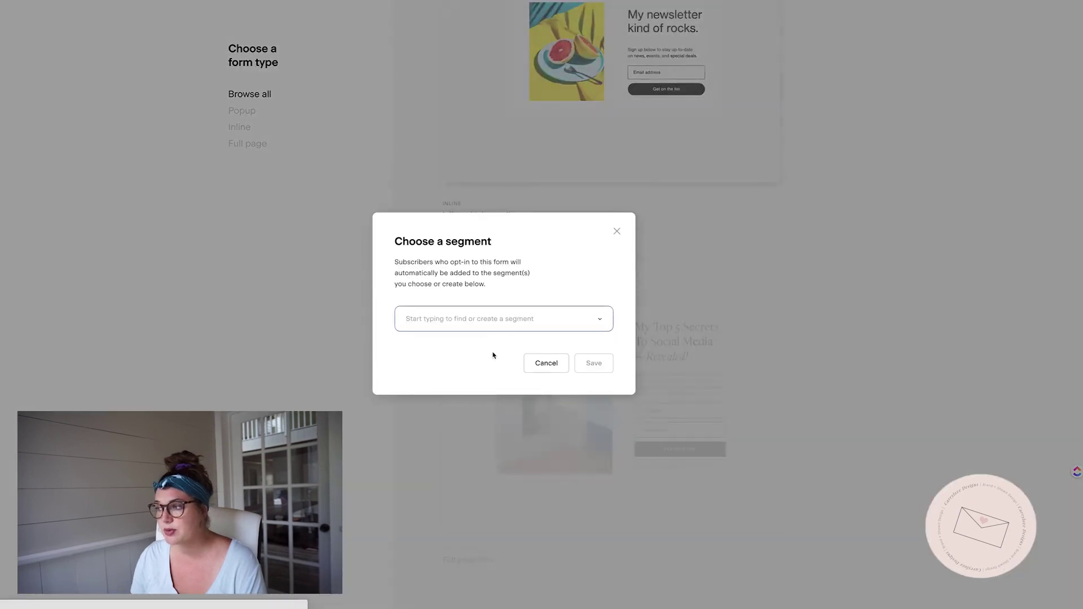
click(481, 321)
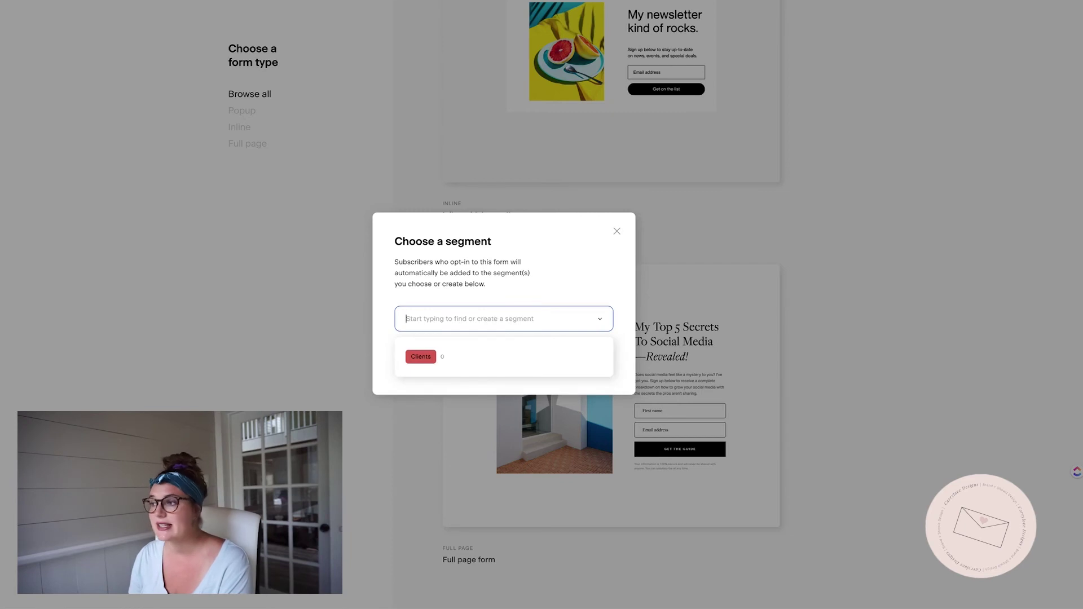
text(cl)
click(420, 357)
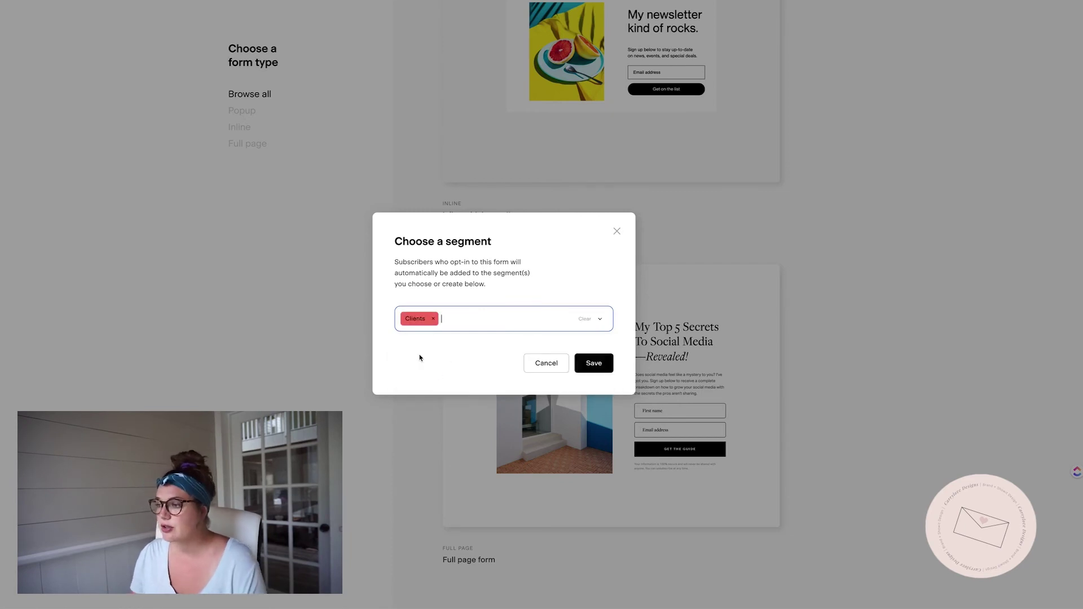
click(591, 363)
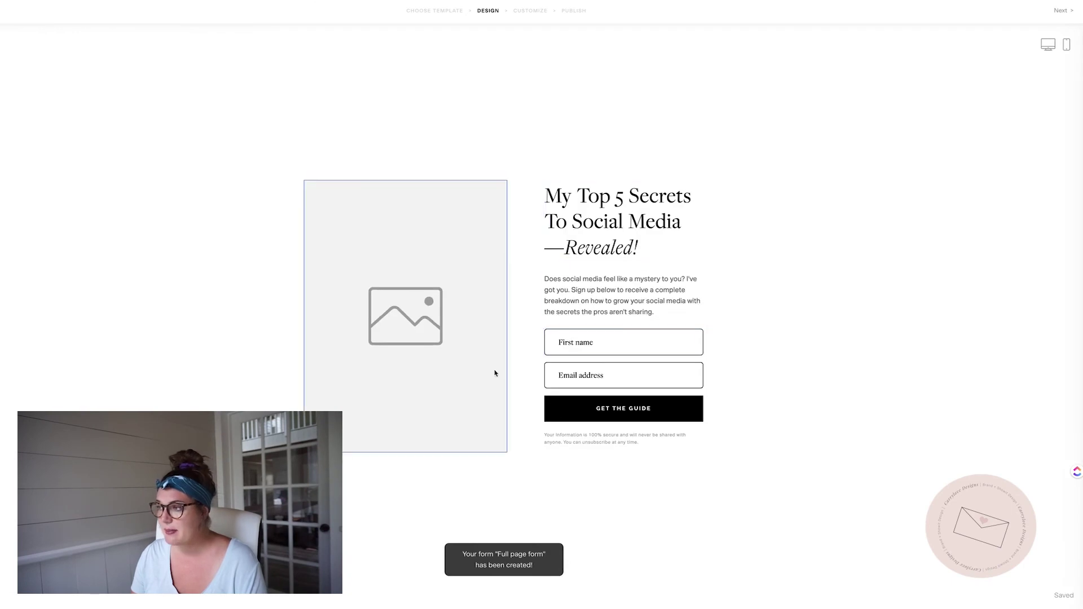
- Upload a photo of iced drinks from the Desktop into the form's image block
click(488, 335)
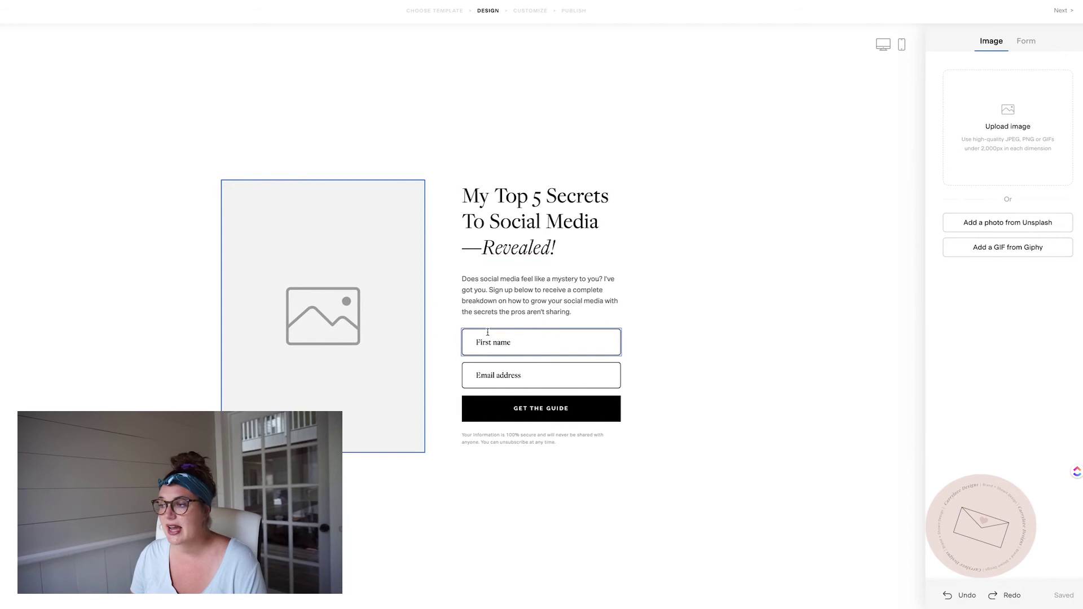
click(367, 210)
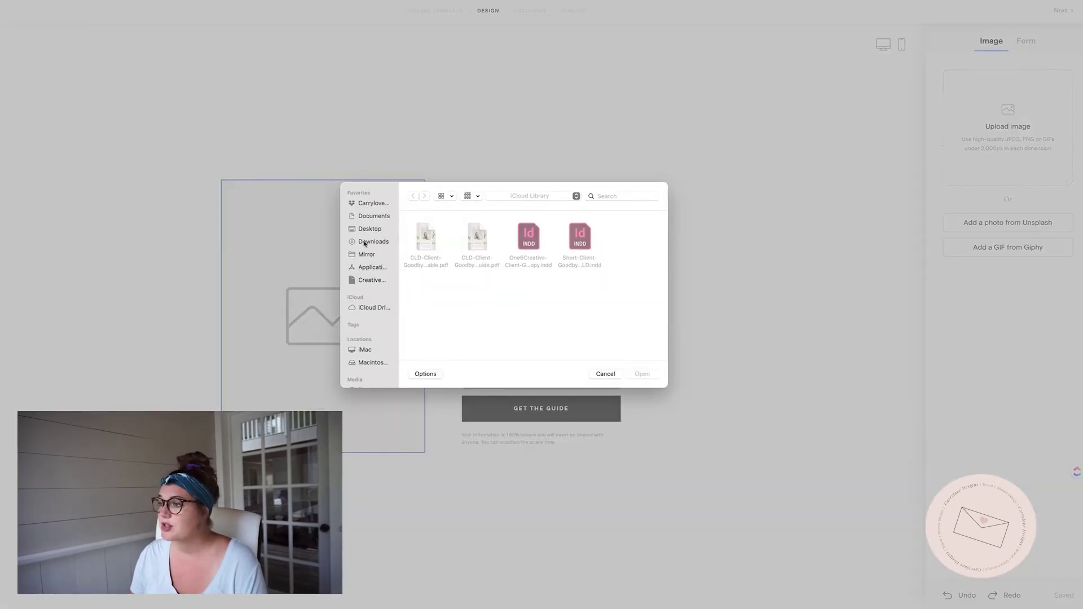
click(366, 230)
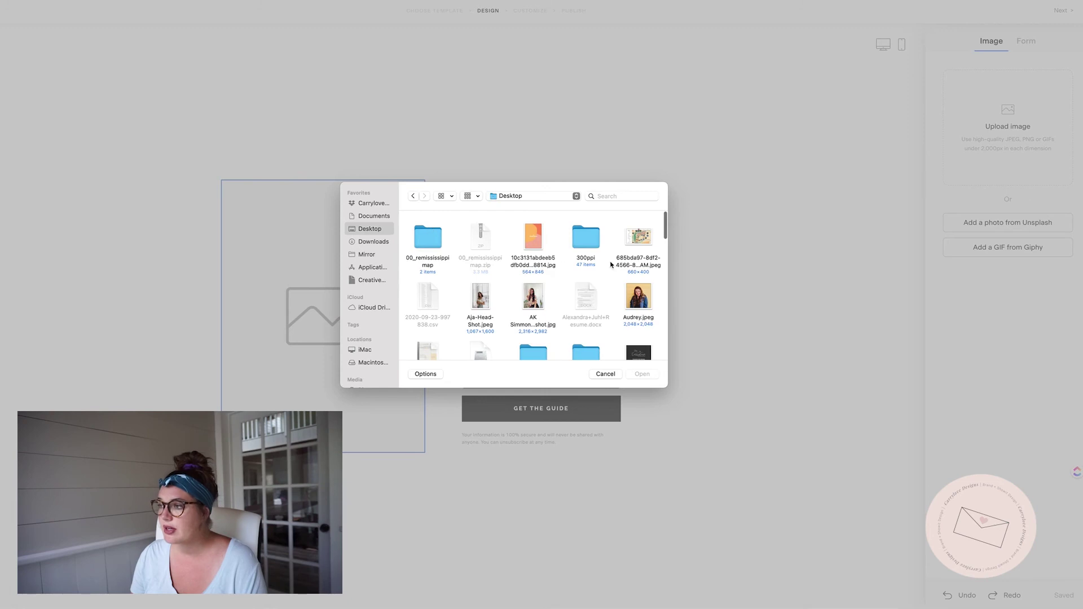
scroll(452, 355, down, 2)
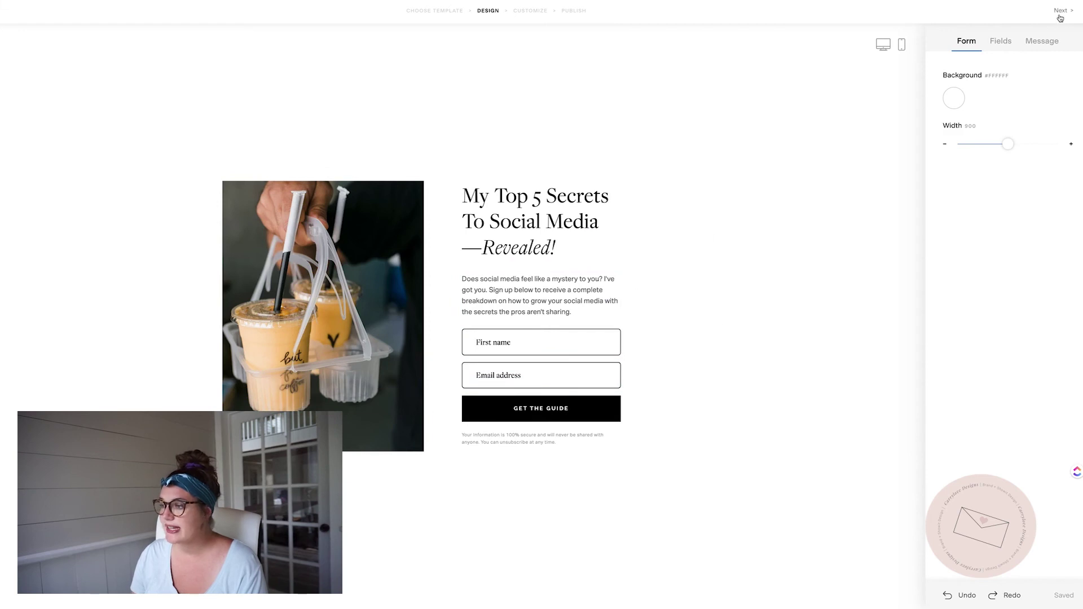
- Set the form's success message to the Direct style after trying Minimal, Friendly and Casual
click(1007, 48)
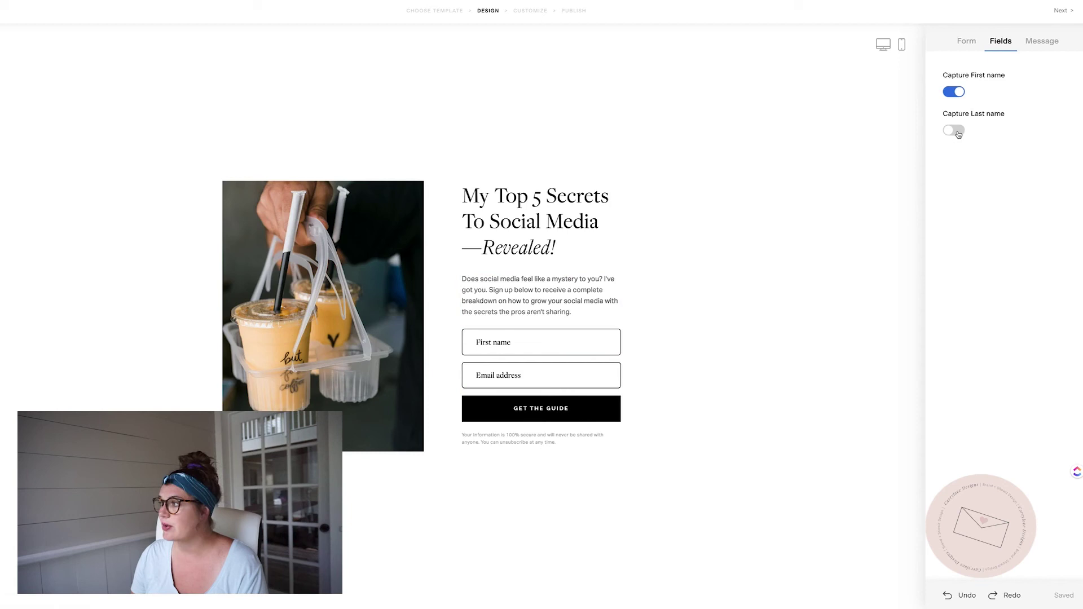
click(1038, 49)
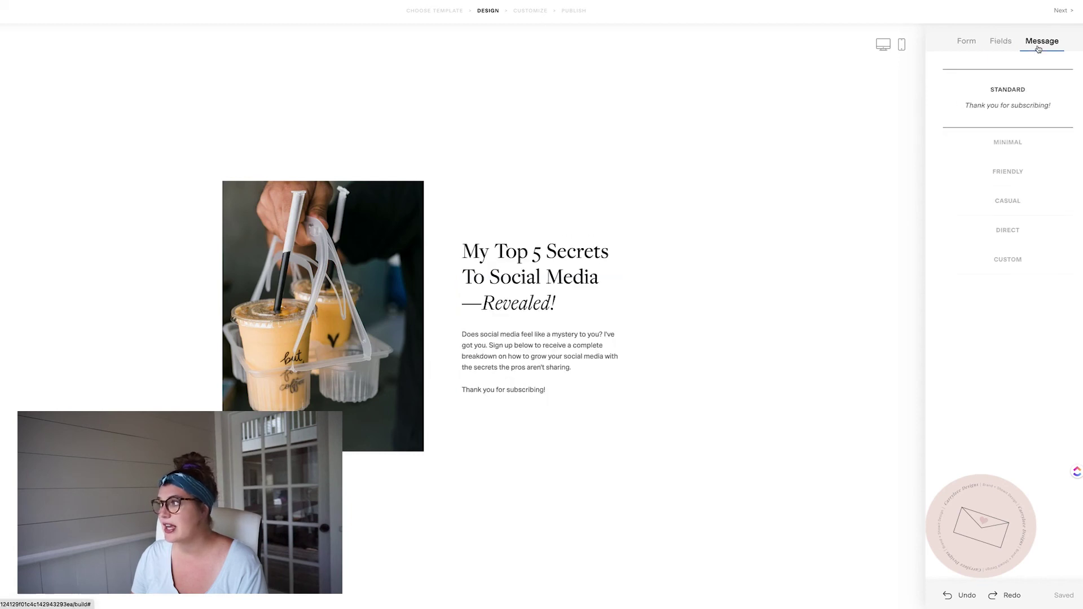
click(1008, 144)
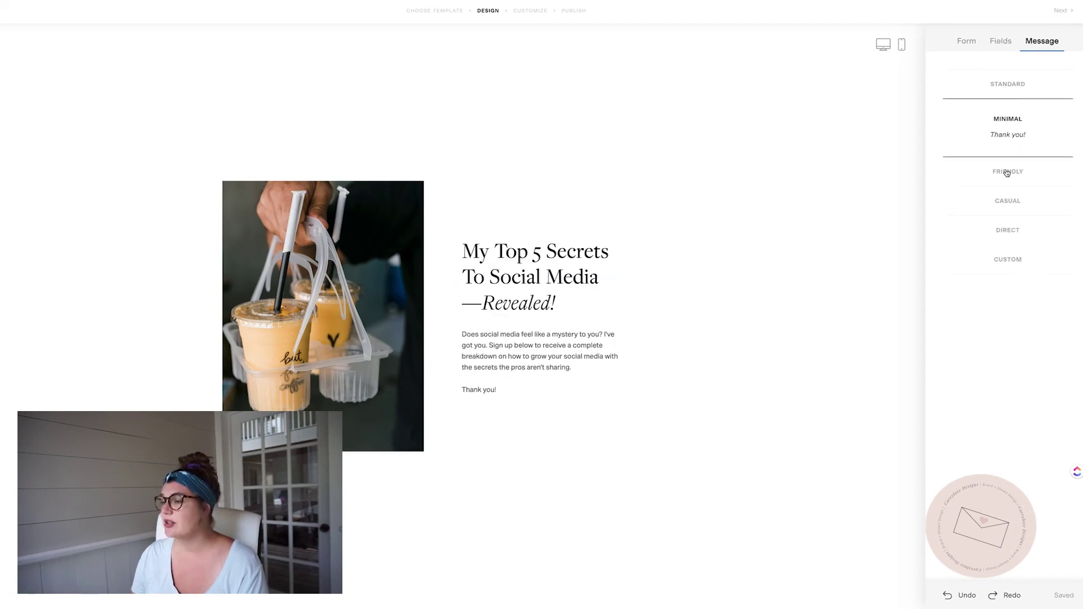
click(1007, 172)
click(1008, 216)
click(1008, 240)
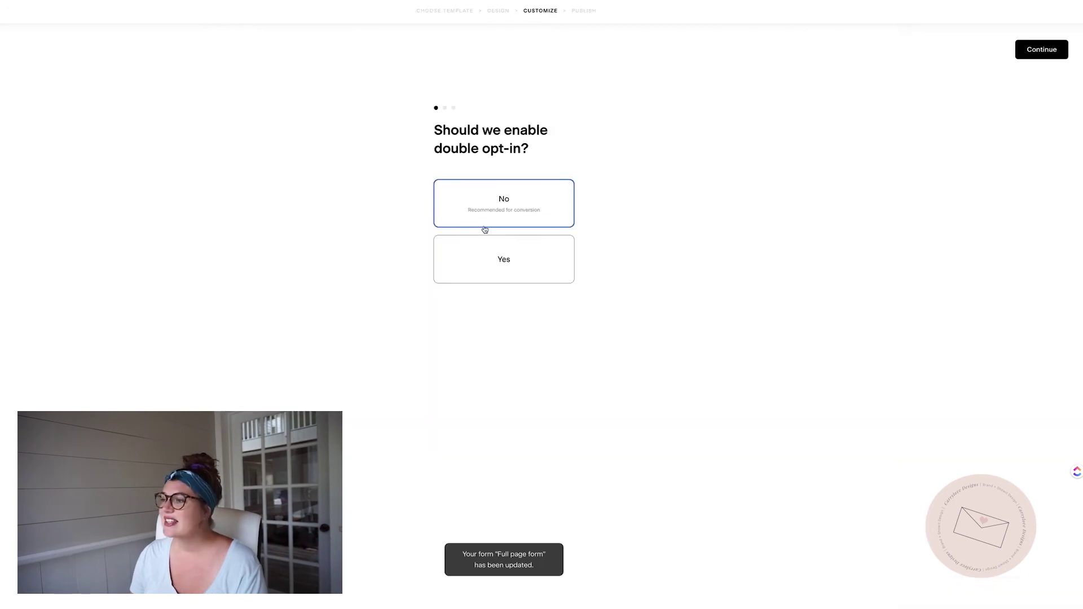
- Leave double opt-in off and keep opt-in notifications enabled
click(503, 259)
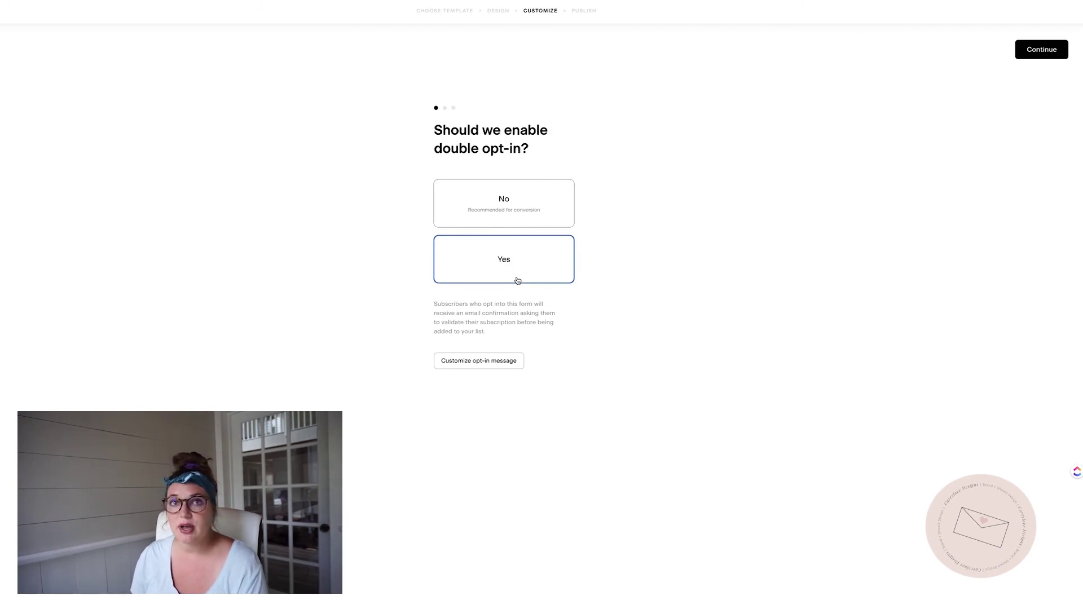
click(563, 210)
click(1038, 49)
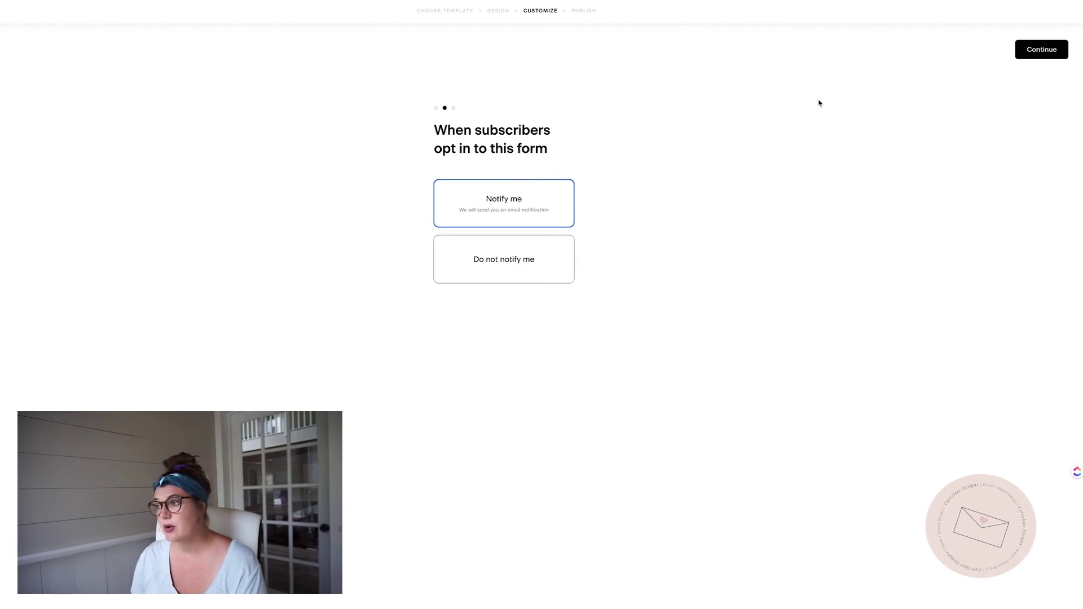
click(1025, 51)
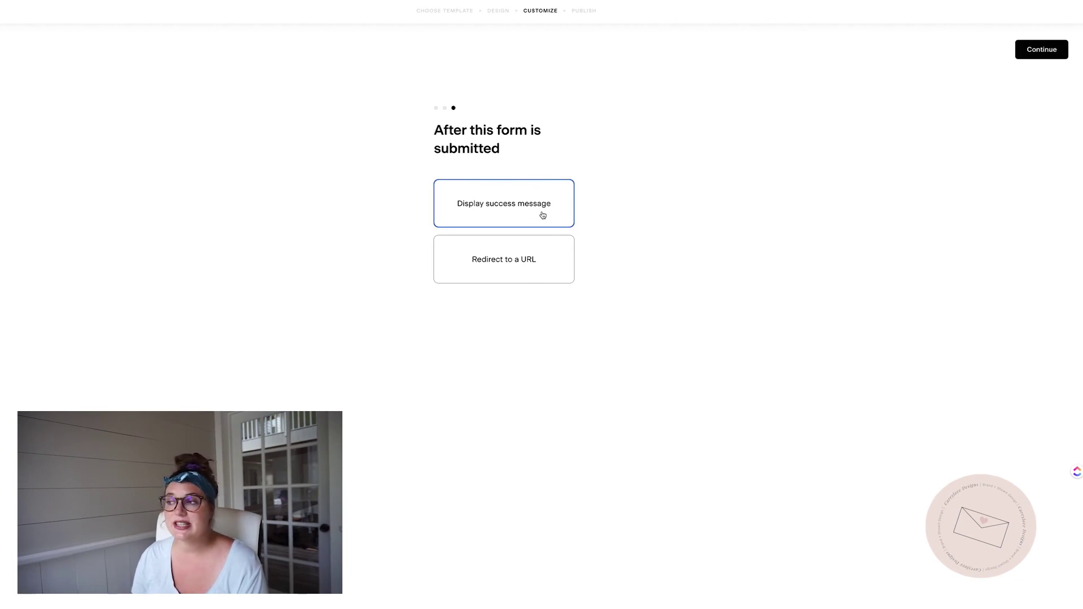
- Display a success message after submission instead of redirecting, and publish the form
click(525, 266)
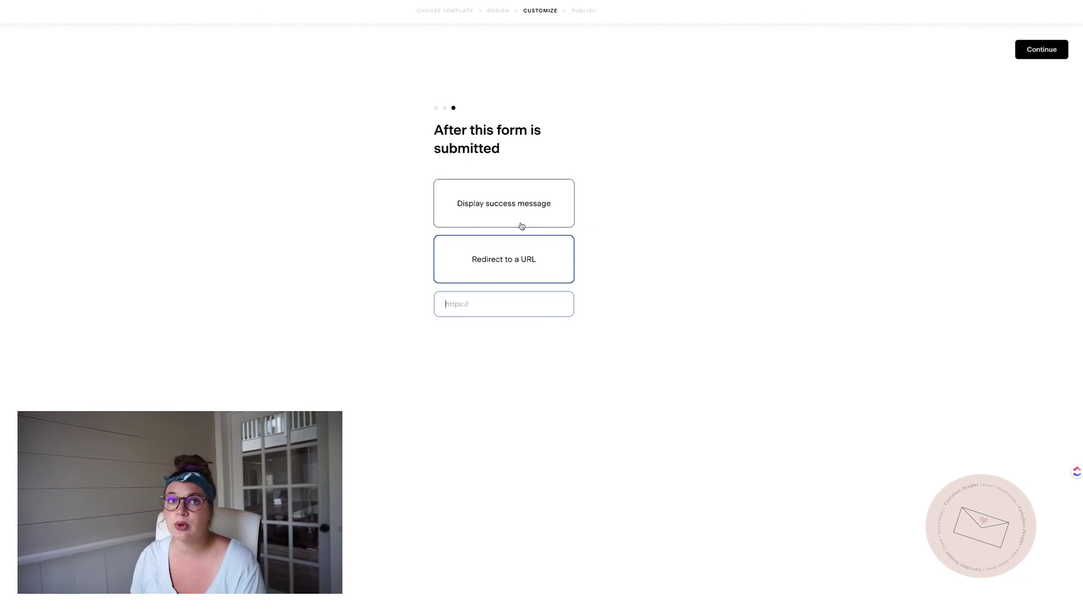
click(486, 223)
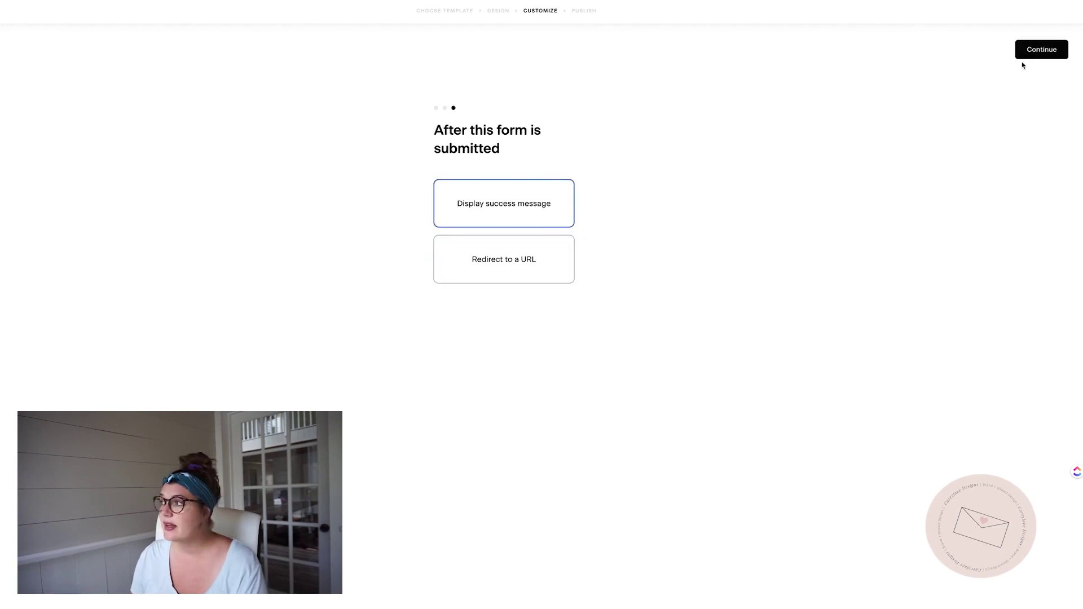
click(1025, 51)
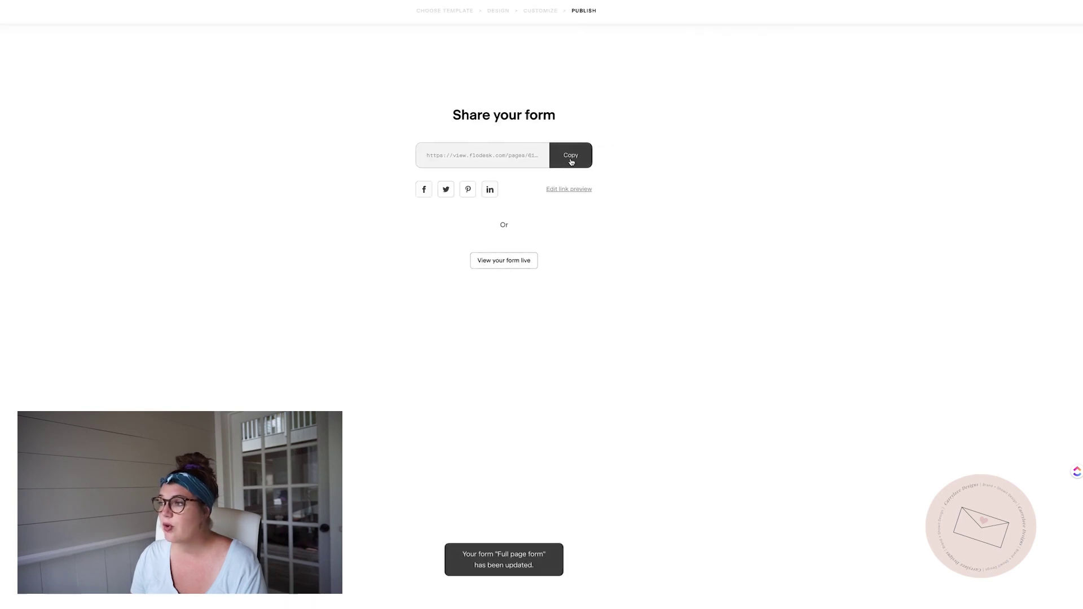
- Copy the Full page form's view.flodesk.com share link
click(571, 161)
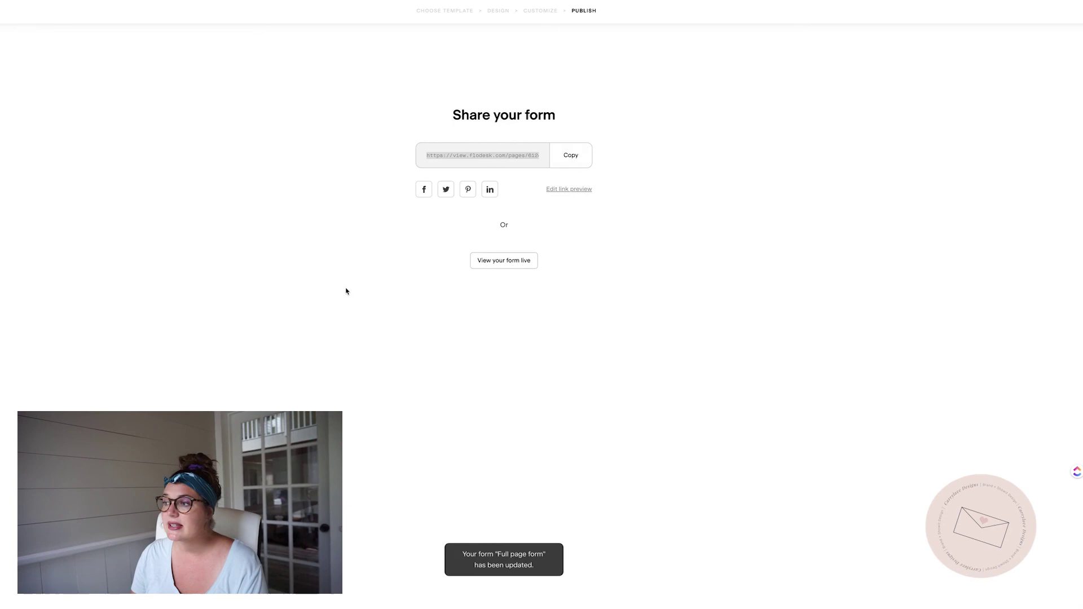